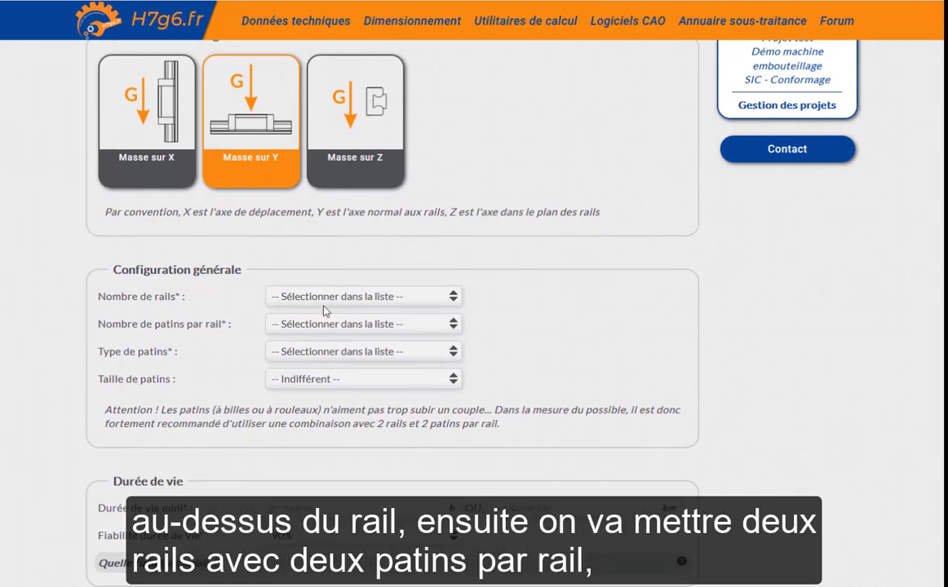
- Configure the guide with 2 rails, 2 carriages per rail and type "Patin à billes", leaving the carriage size as "Indifférent"
{"action": "left_click", "coordinate": [306, 296]}
{"action": "left_click", "coordinate": [307, 354]}
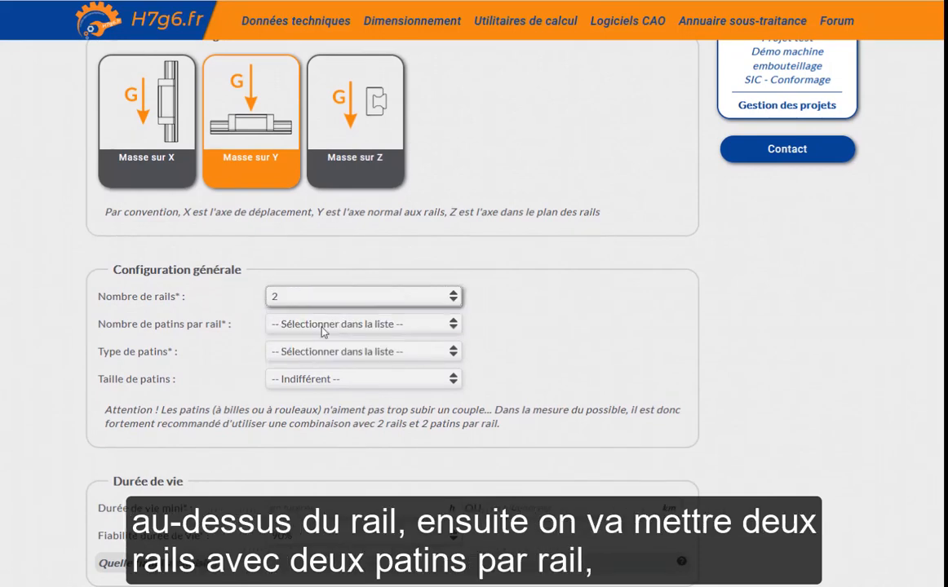
{"action": "left_click", "coordinate": [323, 328]}
{"action": "left_click", "coordinate": [304, 380]}
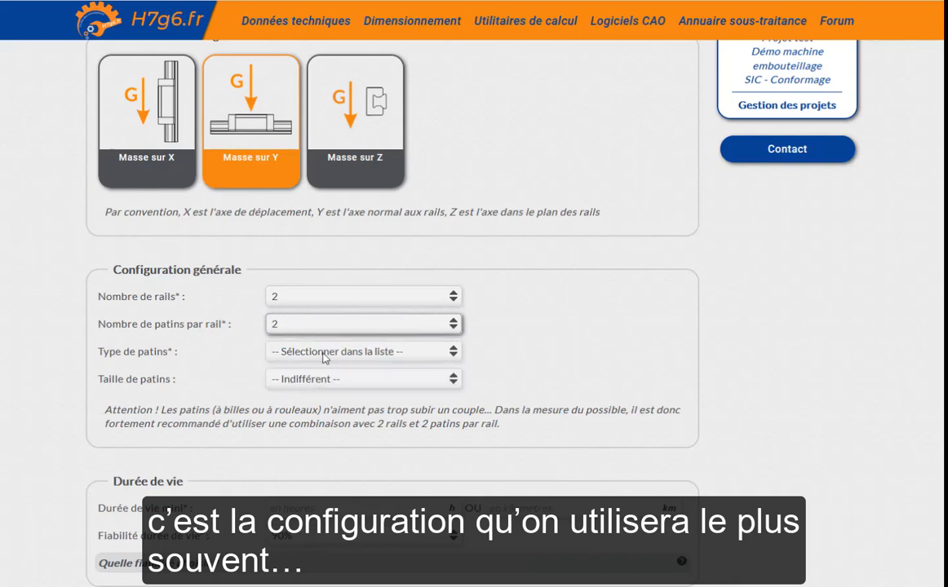
{"action": "left_click", "coordinate": [341, 353]}
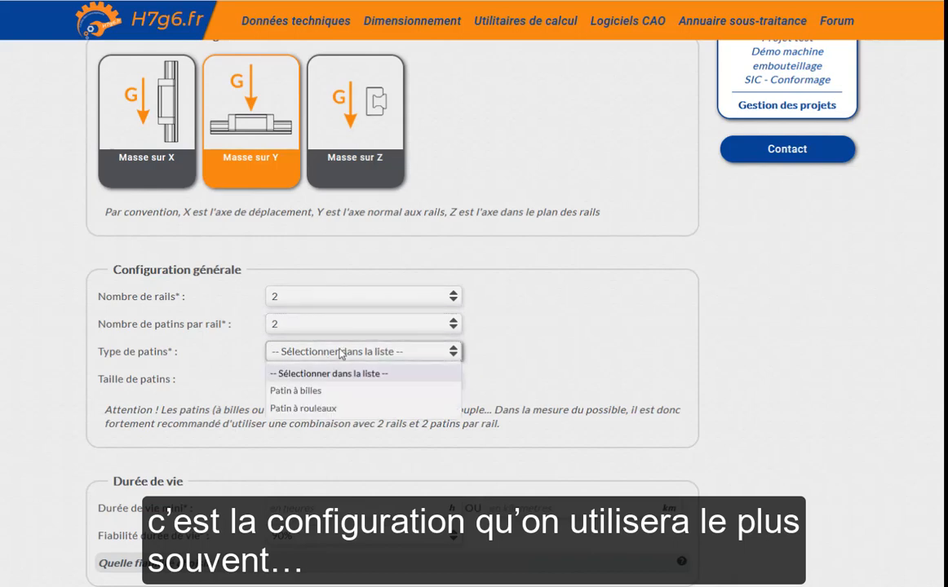
{"action": "left_click", "coordinate": [317, 389]}
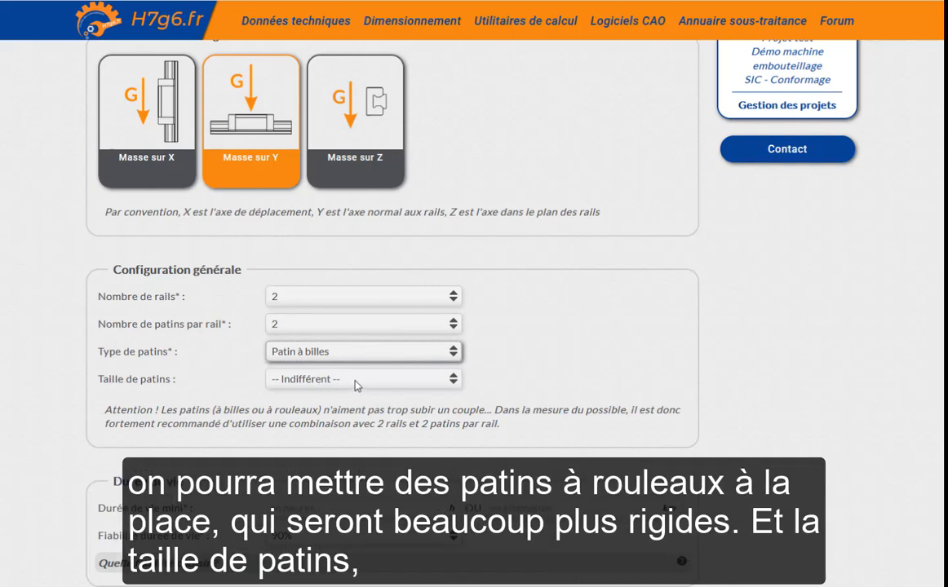
{"action": "left_click", "coordinate": [355, 380]}
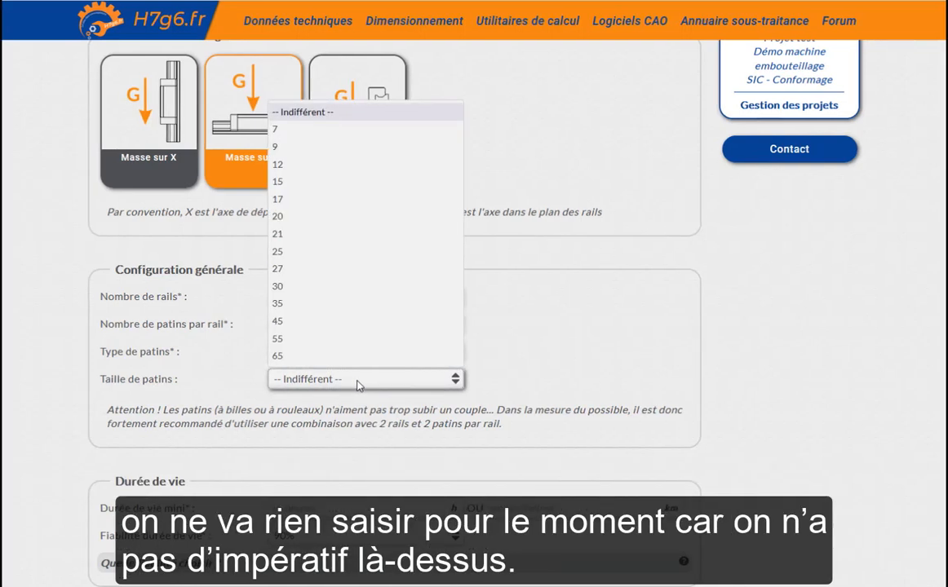
{"action": "left_click", "coordinate": [356, 380]}
- Set the minimum service life to 60000 hours and its reliability to 95%
{"action": "scroll", "coordinate": [356, 384], "scroll_direction": "down", "scroll_amount": 3}
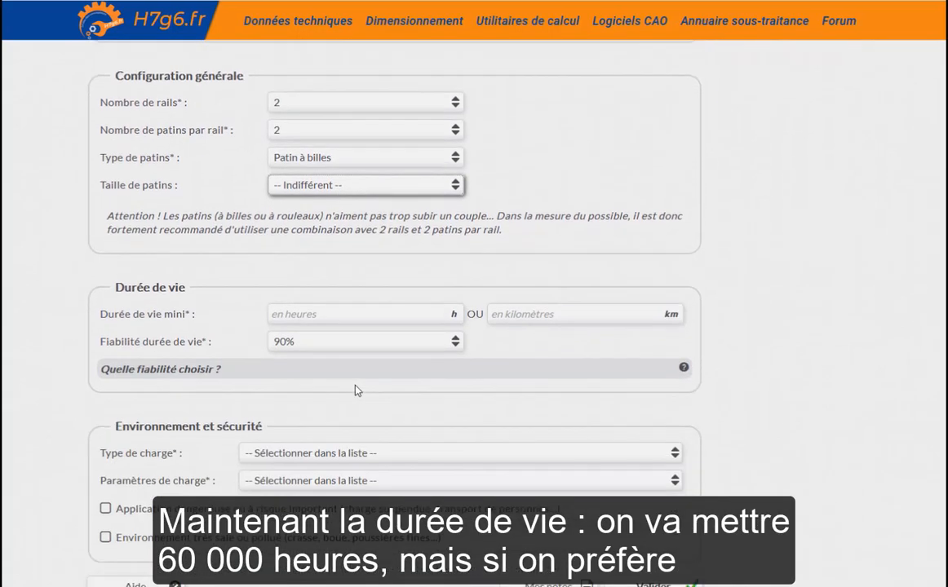
{"action": "left_click", "coordinate": [334, 310]}
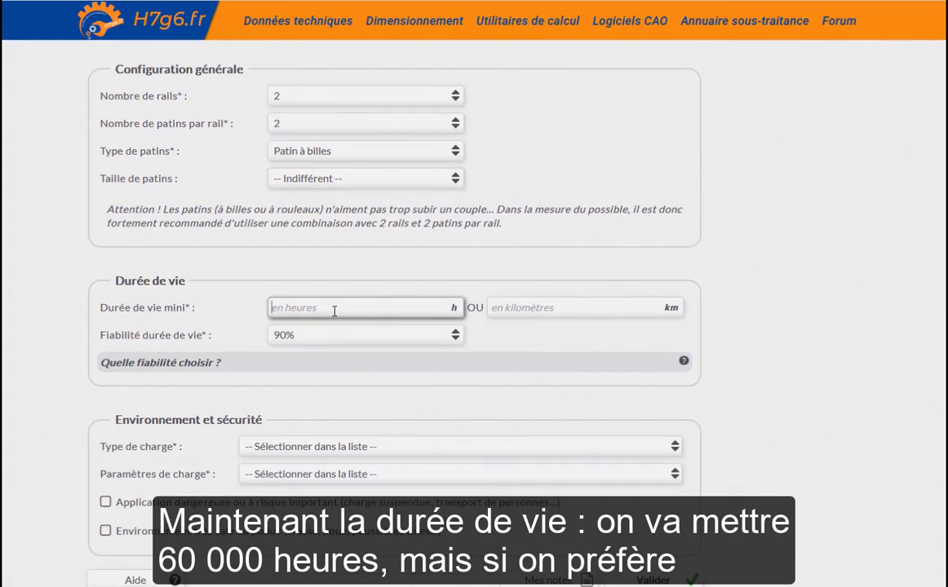
{"action": "type", "text": "60000"}
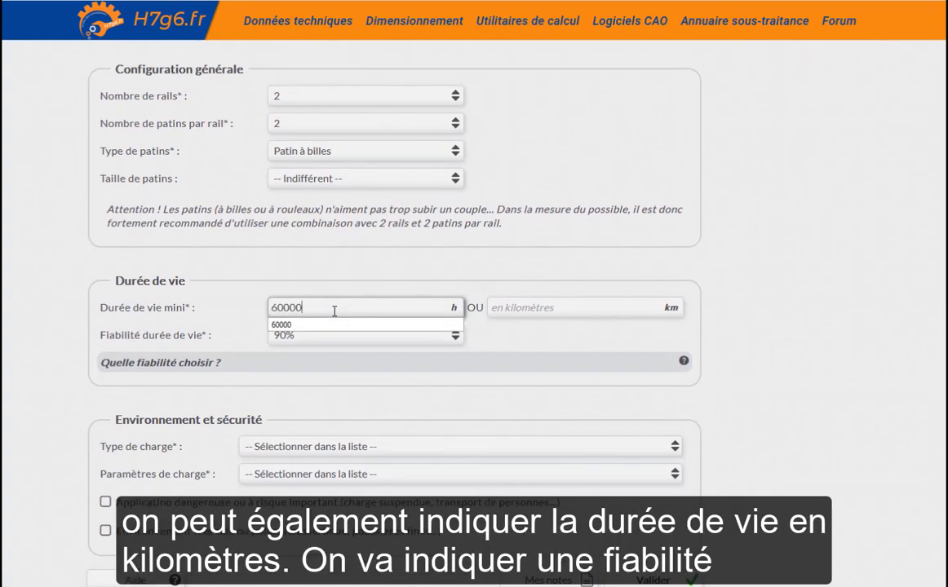
{"action": "key", "text": "Tab"}
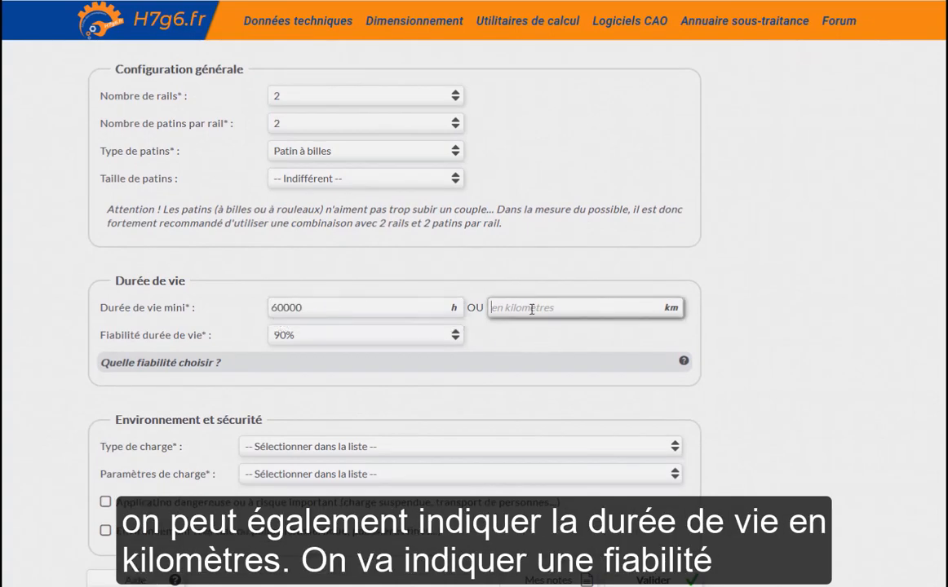
{"action": "left_click", "coordinate": [419, 336]}
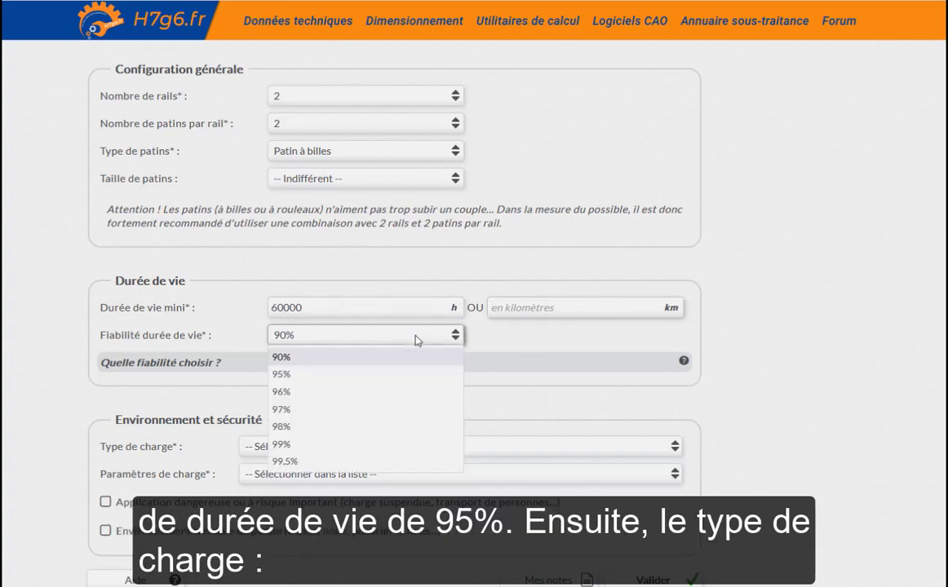
{"action": "left_click", "coordinate": [346, 376]}
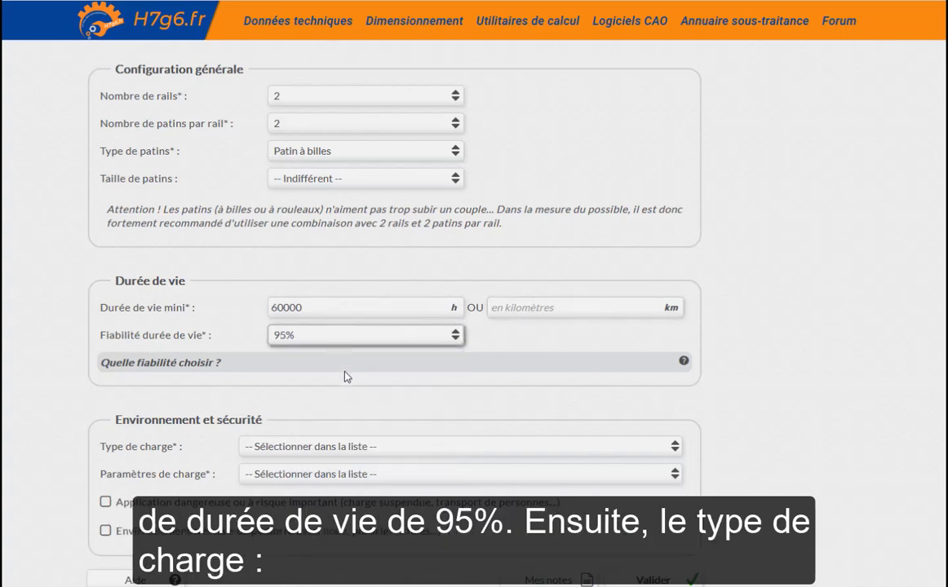
- Set the load type to "Petits à-coups ou vibrations légères" and the load parameters to "Quelques paramètres de charges sont incertains", and validate the configuration
{"action": "left_click", "coordinate": [334, 447]}
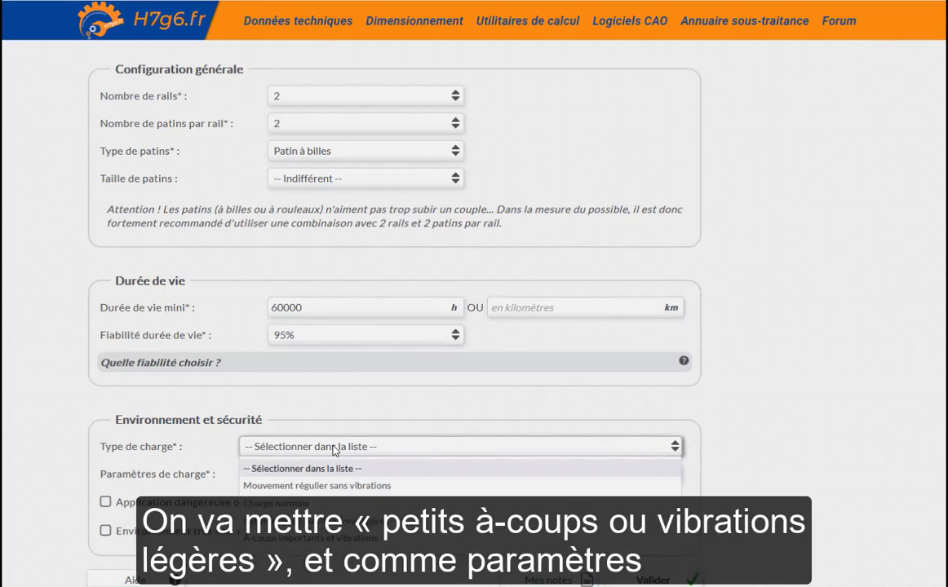
{"action": "scroll", "coordinate": [333, 451], "scroll_direction": "down", "scroll_amount": 1}
{"action": "left_click", "coordinate": [320, 379]}
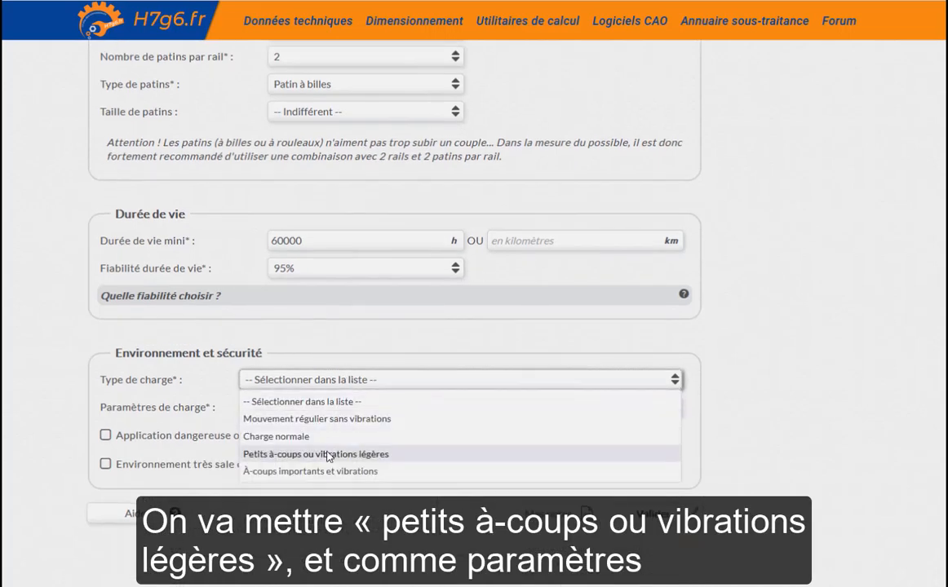
{"action": "left_click", "coordinate": [318, 454]}
{"action": "left_click", "coordinate": [337, 407]}
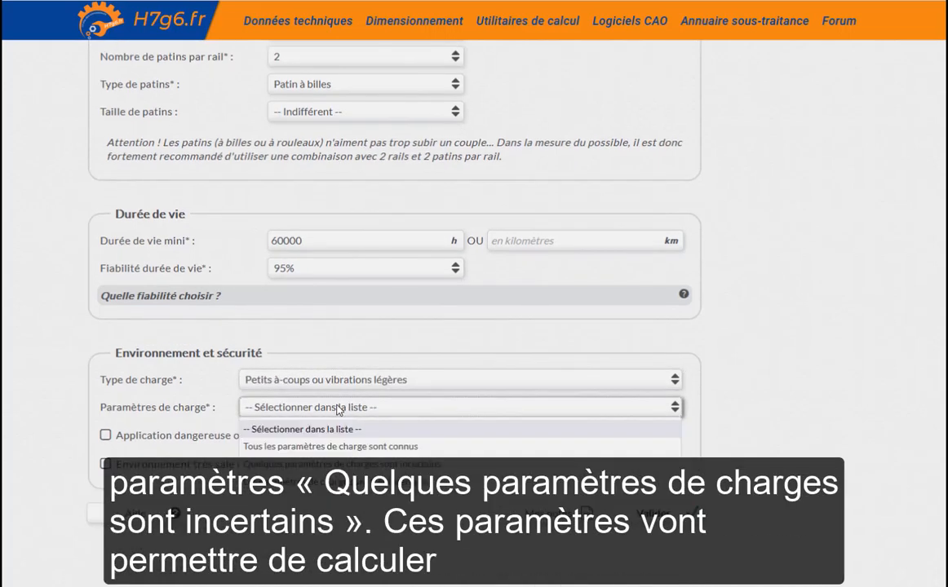
{"action": "left_click", "coordinate": [341, 464]}
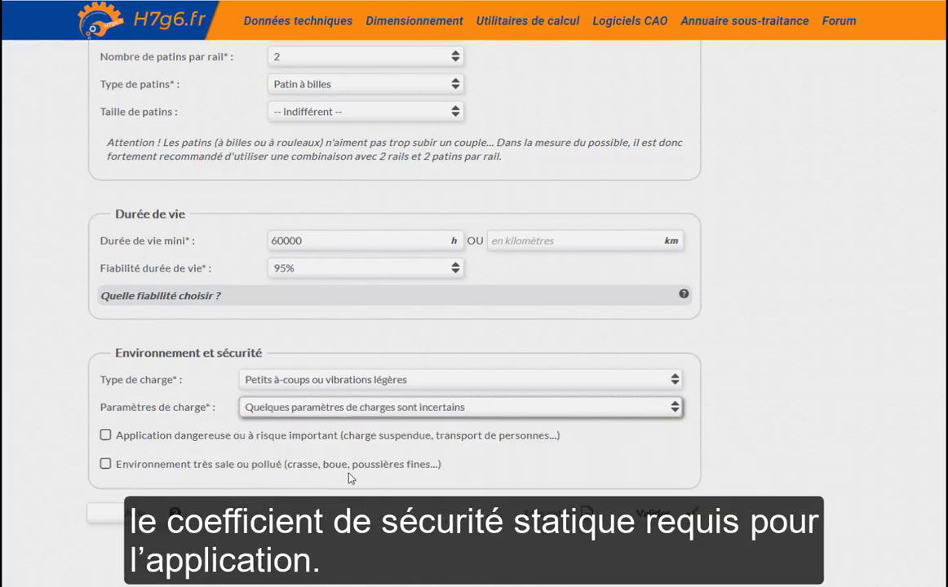
{"action": "left_click", "coordinate": [654, 514]}
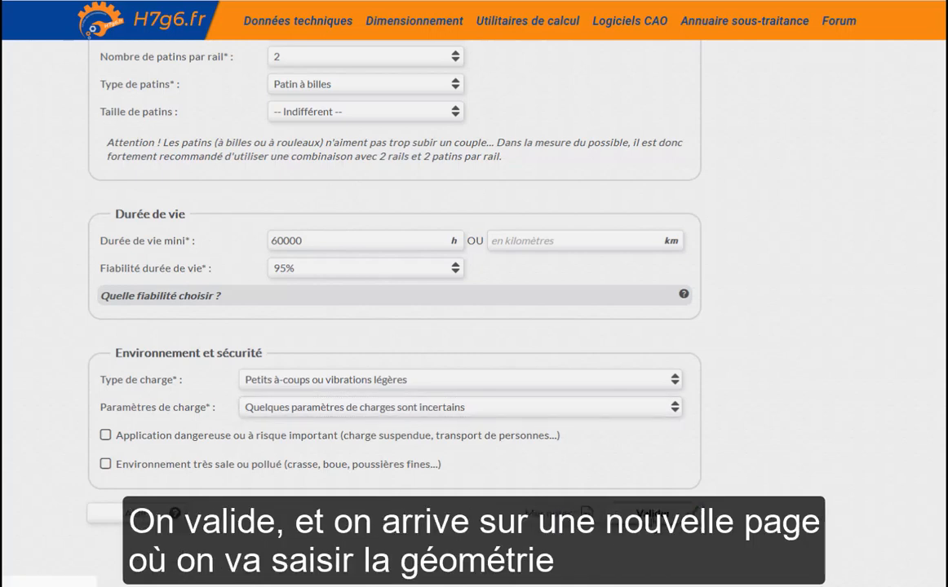
- Enter the layout dimensions: 160 mm centre distance along Z, 120 mm along X and a total stroke of 1400 mm
{"action": "scroll", "coordinate": [461, 377], "scroll_direction": "down", "scroll_amount": 3}
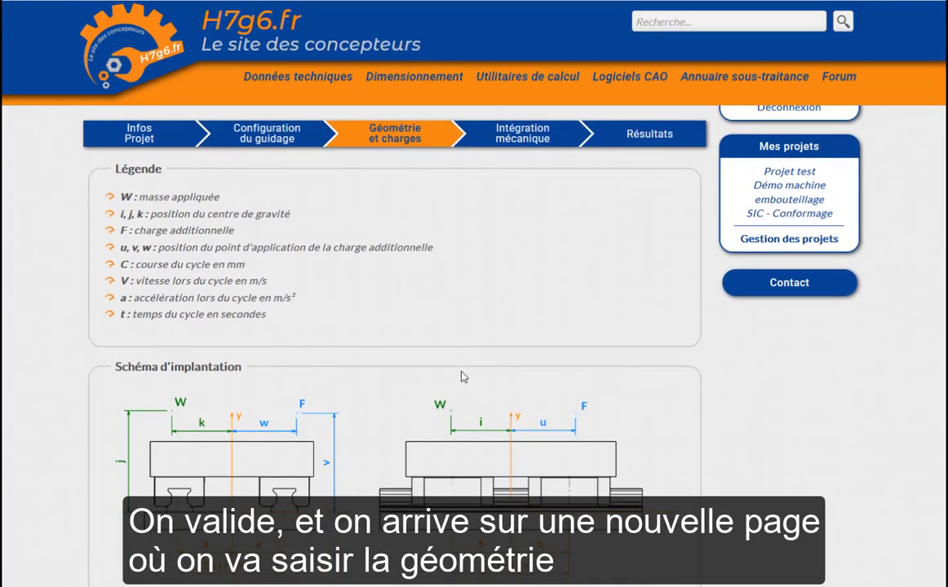
{"action": "scroll", "coordinate": [461, 384], "scroll_direction": "down", "scroll_amount": 1}
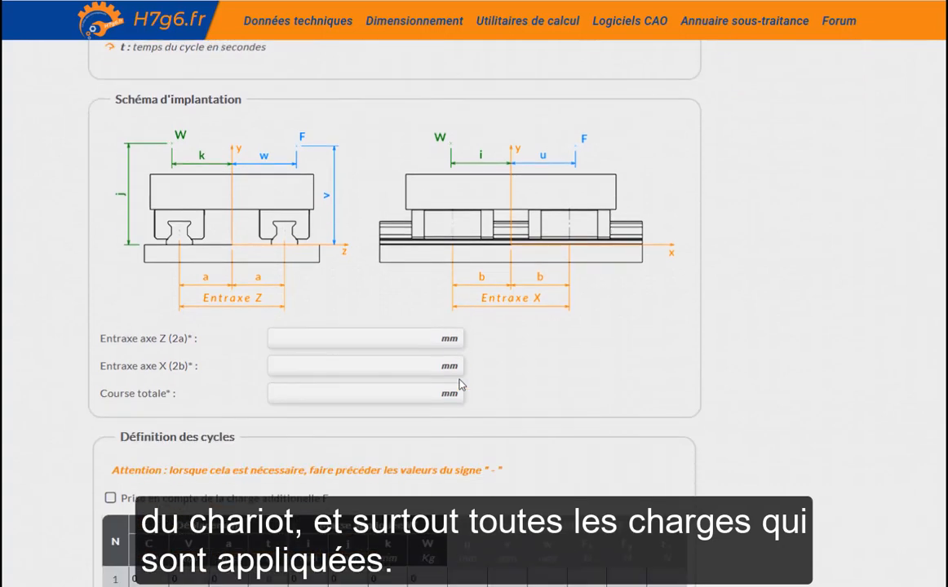
{"action": "left_click", "coordinate": [288, 338]}
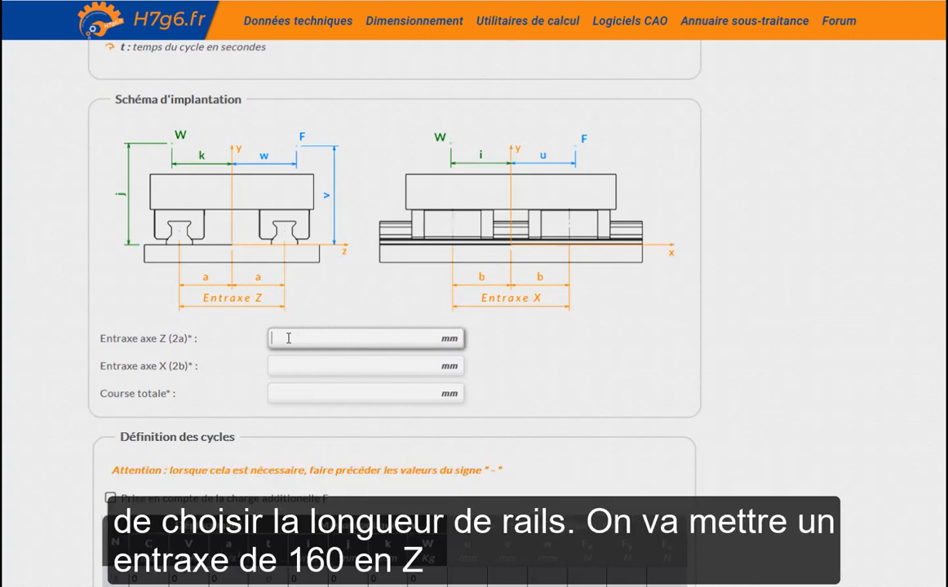
{"action": "type", "text": "160"}
{"action": "key", "text": "Tab"}
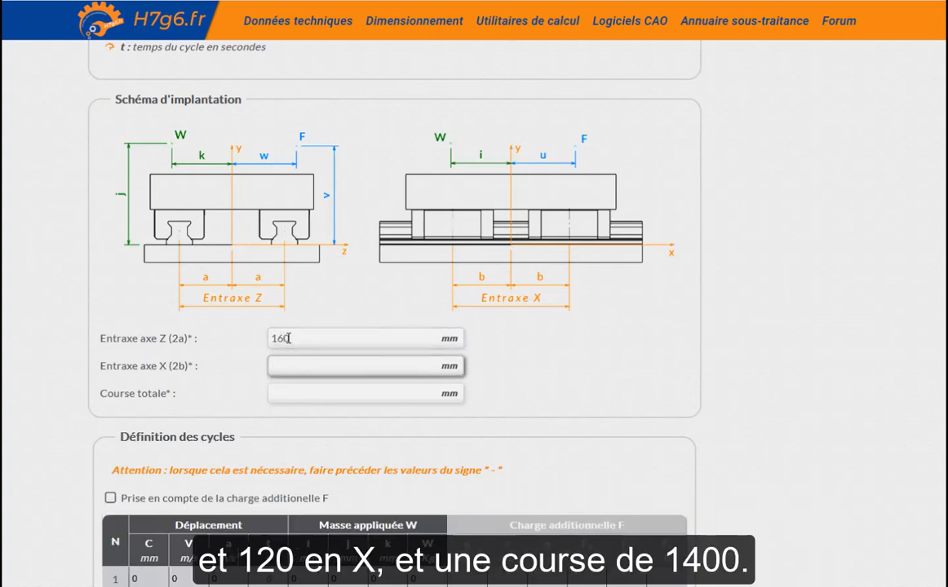
{"action": "type", "text": "120"}
{"action": "key", "text": "Tab"}
{"action": "type", "text": "1400"}
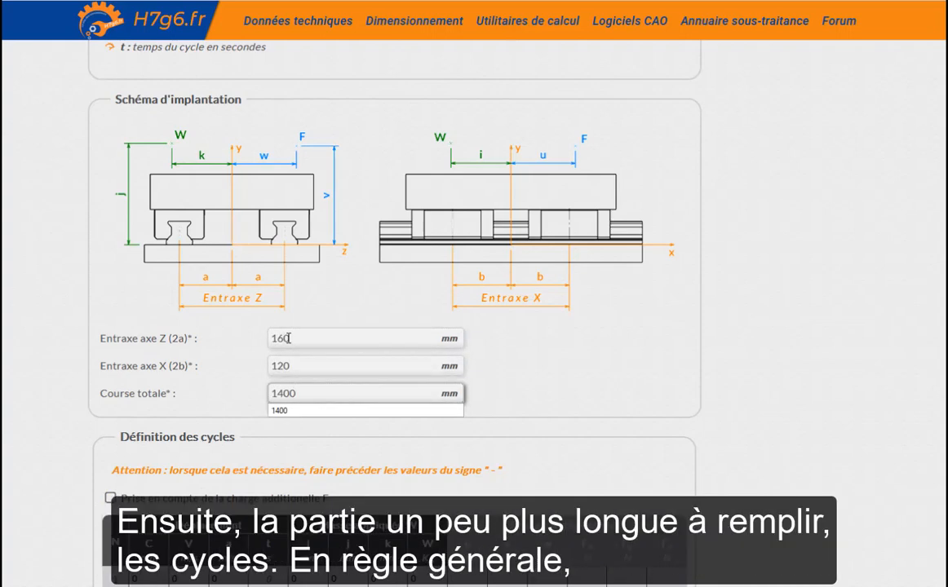
- Examine the displacement and applied-mass fields of cycle 1 in the cycle definition table
{"action": "scroll", "coordinate": [273, 334], "scroll_direction": "down", "scroll_amount": 4}
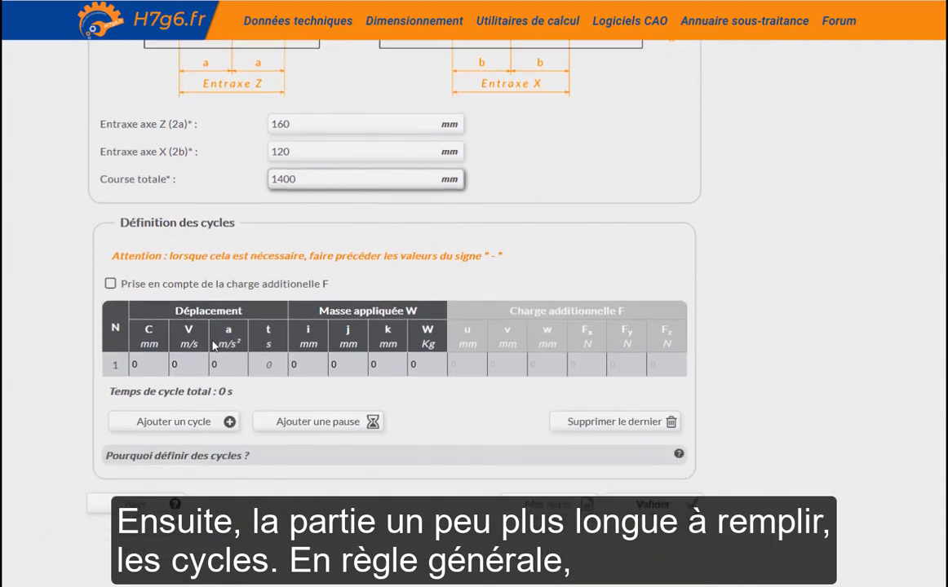
{"action": "left_click", "coordinate": [147, 311]}
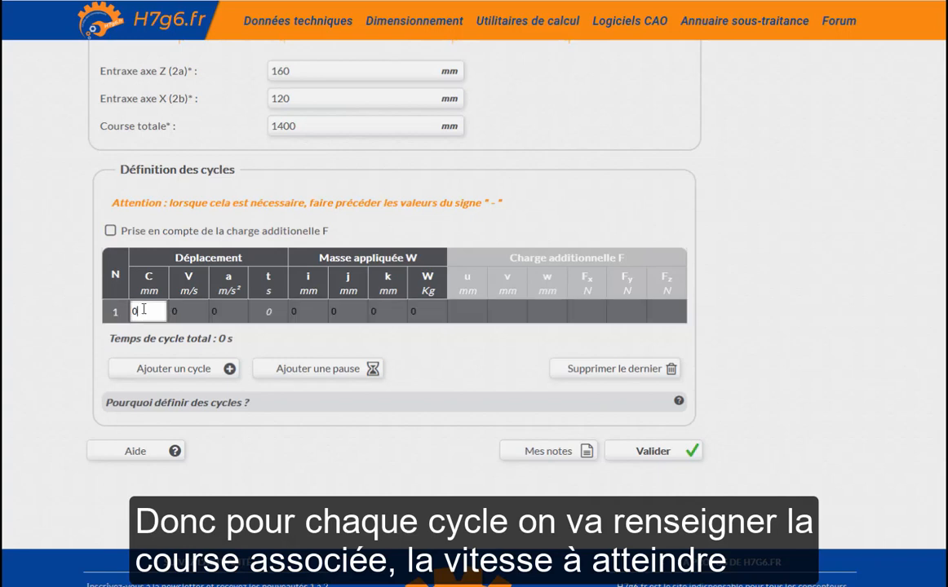
{"action": "left_click", "coordinate": [175, 317]}
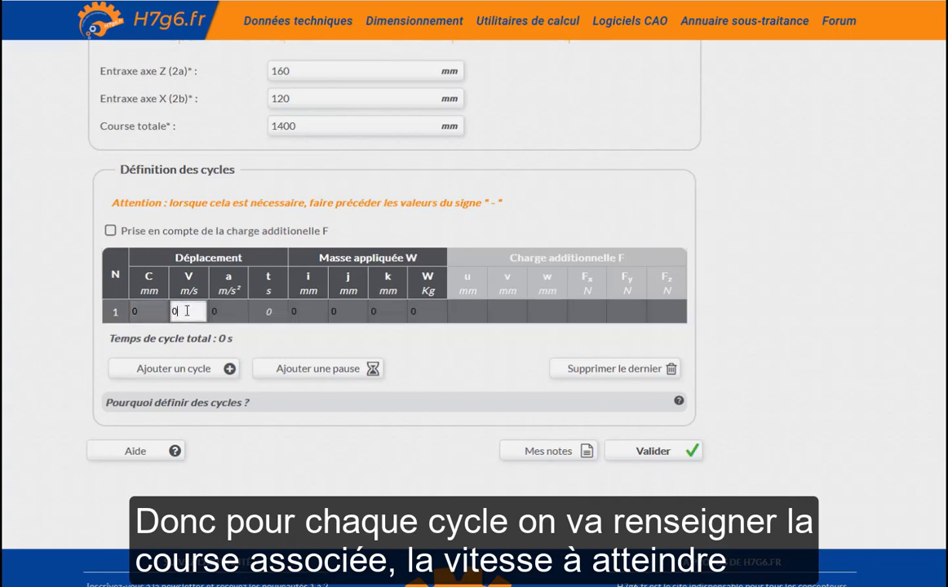
{"action": "left_click", "coordinate": [237, 315]}
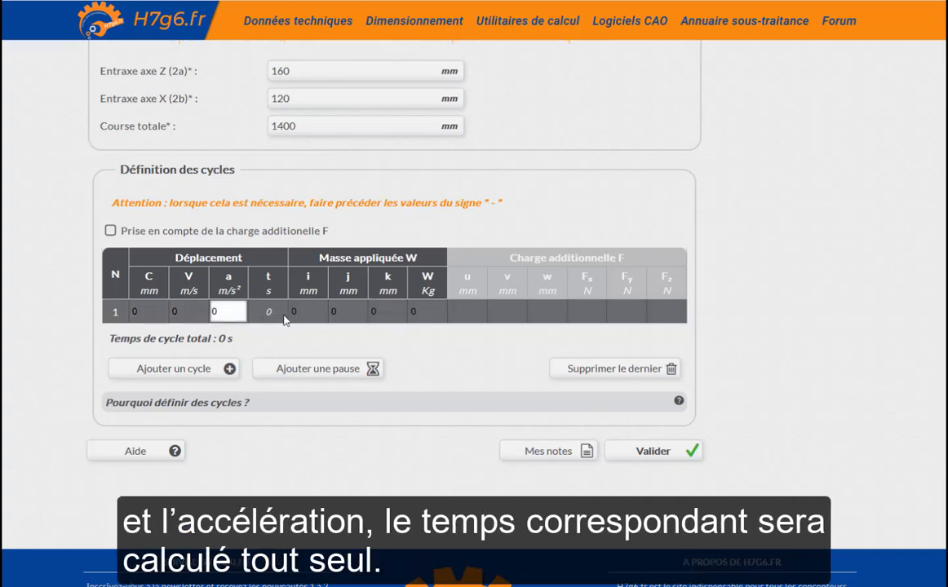
{"action": "left_click", "coordinate": [271, 310]}
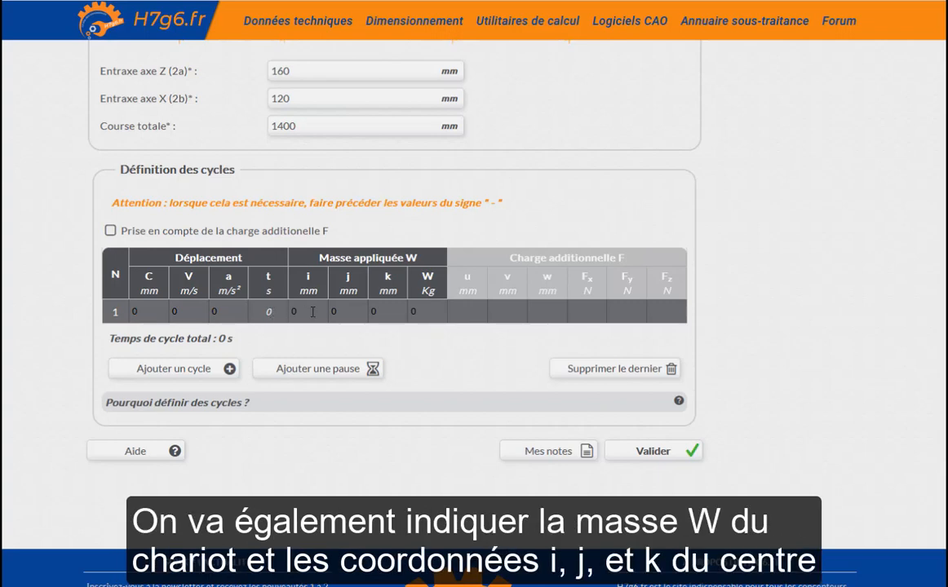
{"action": "left_click", "coordinate": [383, 311]}
{"action": "left_click", "coordinate": [346, 312]}
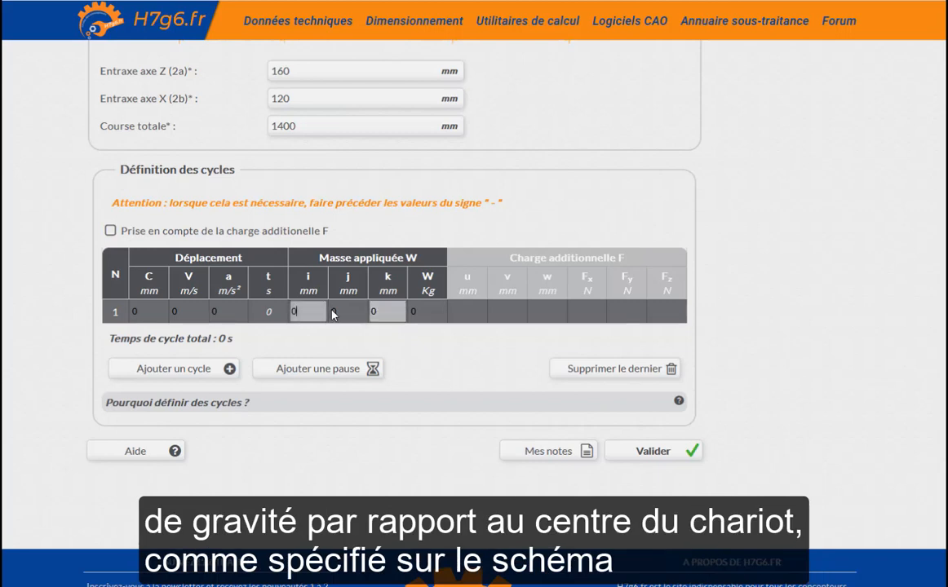
- Define cycle 1's displacement with a stroke of 100 mm, a speed of 1.2 m/s and an acceleration of 5 m/s²
{"action": "left_click", "coordinate": [156, 312]}
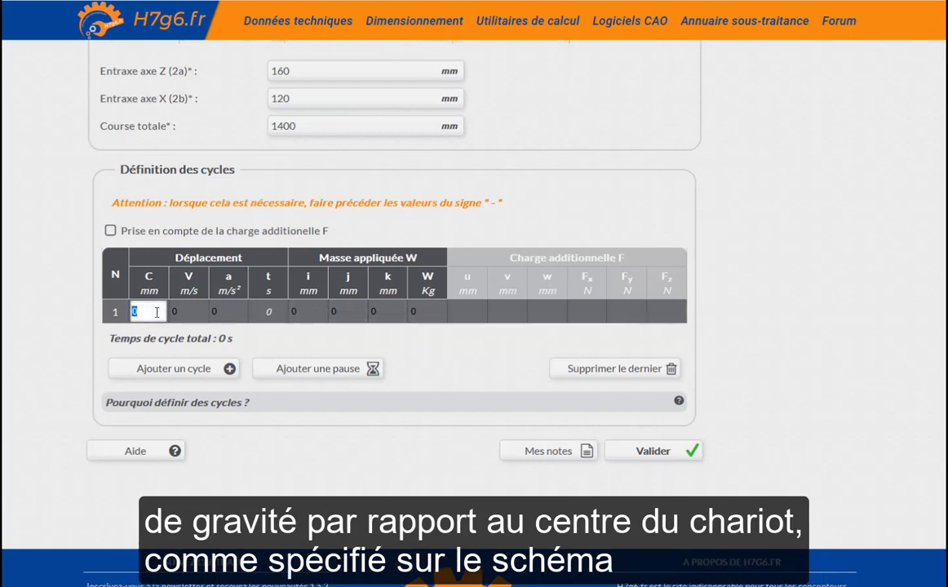
{"action": "type", "text": "100"}
{"action": "key", "text": "Tab"}
{"action": "type", "text": "1"}
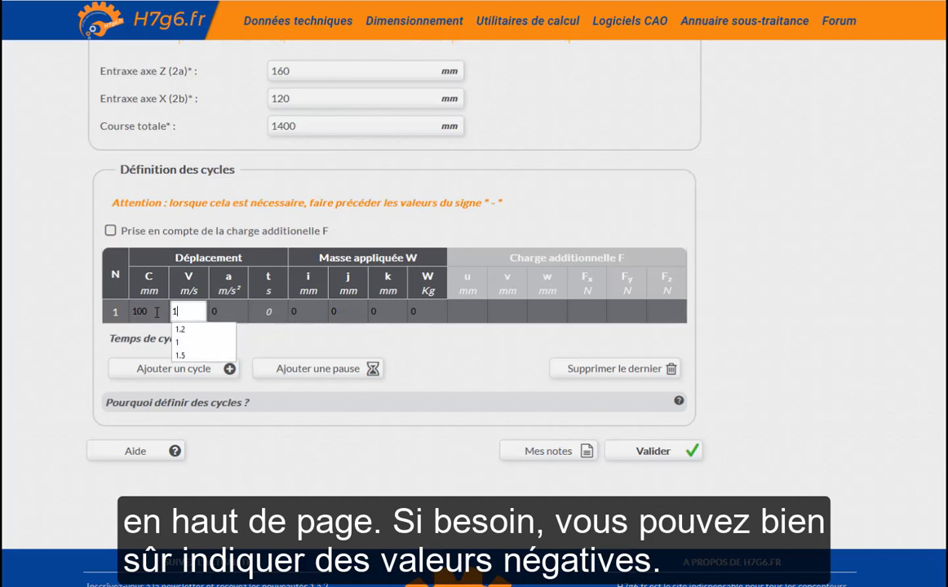
{"action": "type", "text": ".2"}
{"action": "key", "text": "Tab"}
{"action": "type", "text": "5"}
{"action": "key", "text": "Tab"}
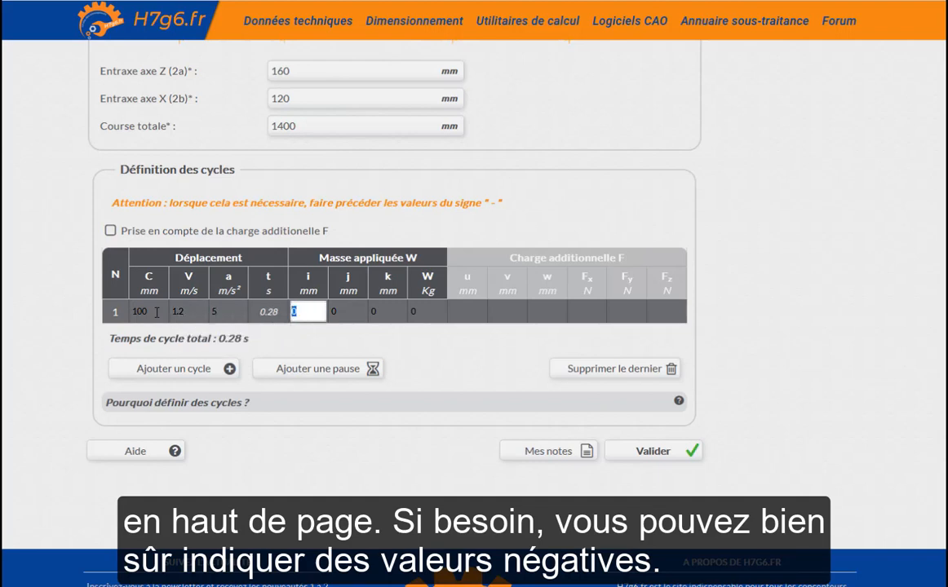
- Set cycle 1's applied mass W to 60 kg, keeping its centre-of-gravity coordinates at 0
{"action": "key", "text": "Tab"}
{"action": "key", "text": "Tab"}
{"action": "key", "text": "Tab"}
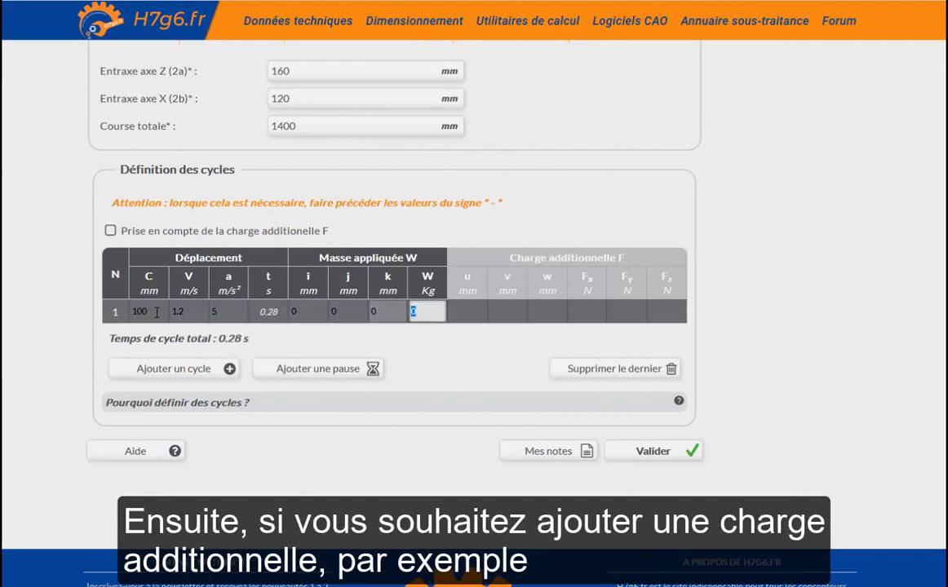
{"action": "type", "text": "60"}
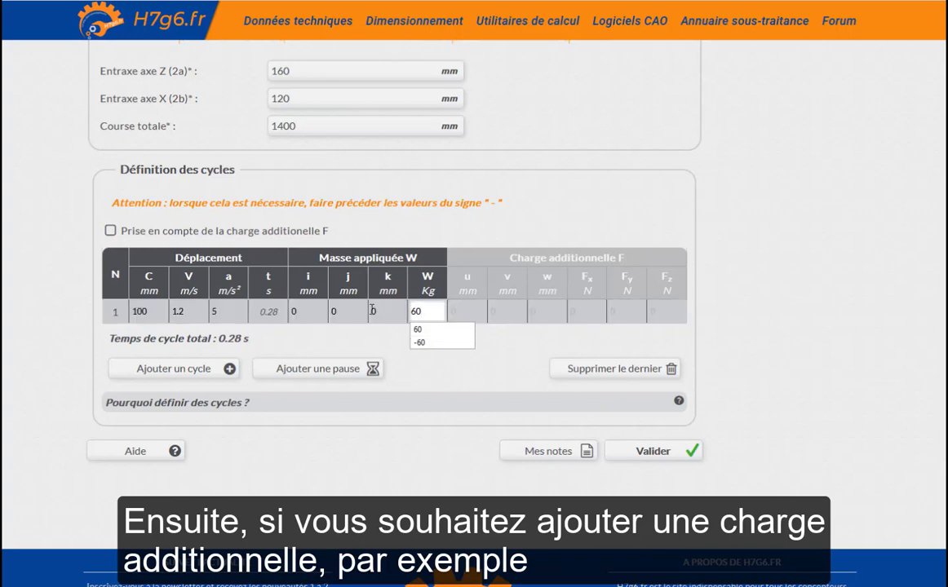
{"action": "left_click", "coordinate": [332, 310]}
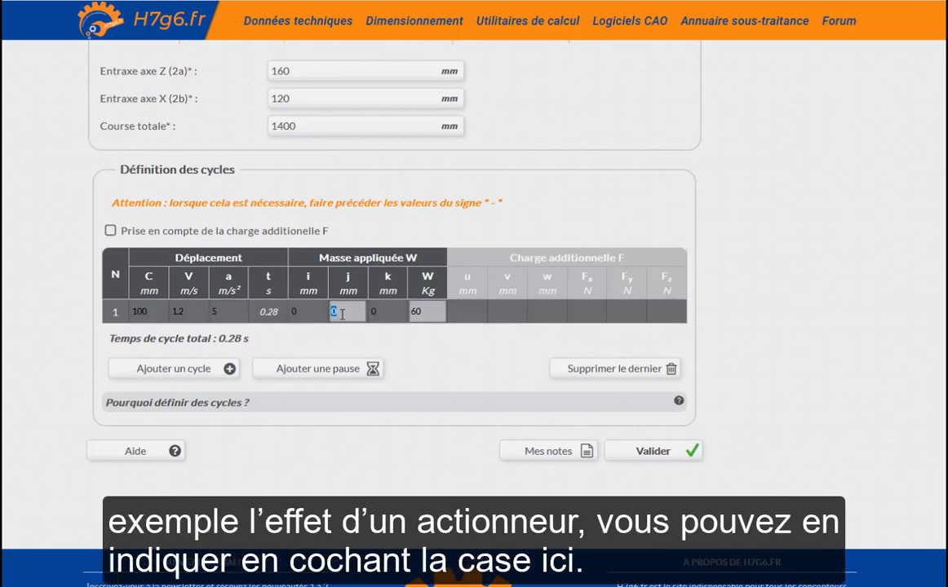
- Enable the additional load F for the cycles and go through its fields in cycle 1
{"action": "left_click", "coordinate": [230, 233]}
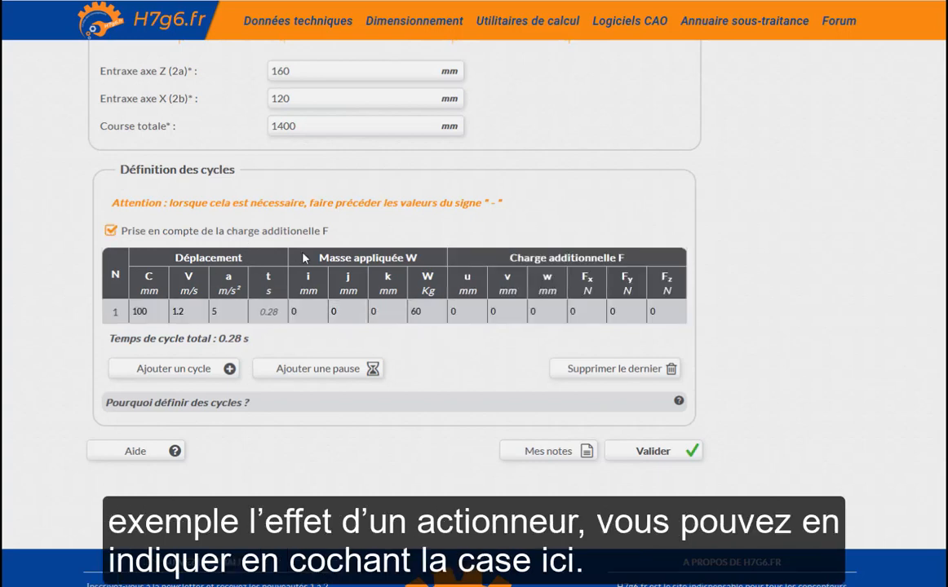
{"action": "left_click", "coordinate": [478, 314]}
{"action": "left_click", "coordinate": [513, 315]}
{"action": "key", "text": "Tab"}
{"action": "key", "text": "Tab"}
{"action": "key", "text": "Tab"}
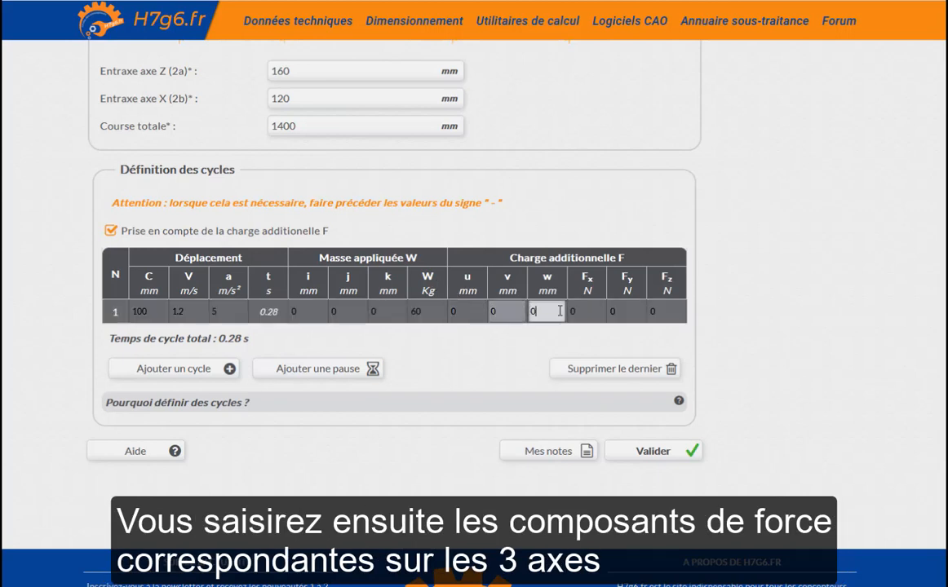
- Add a pause after cycle 1 in the cycle definition table and open its duration for editing
{"action": "key", "text": "Tab"}
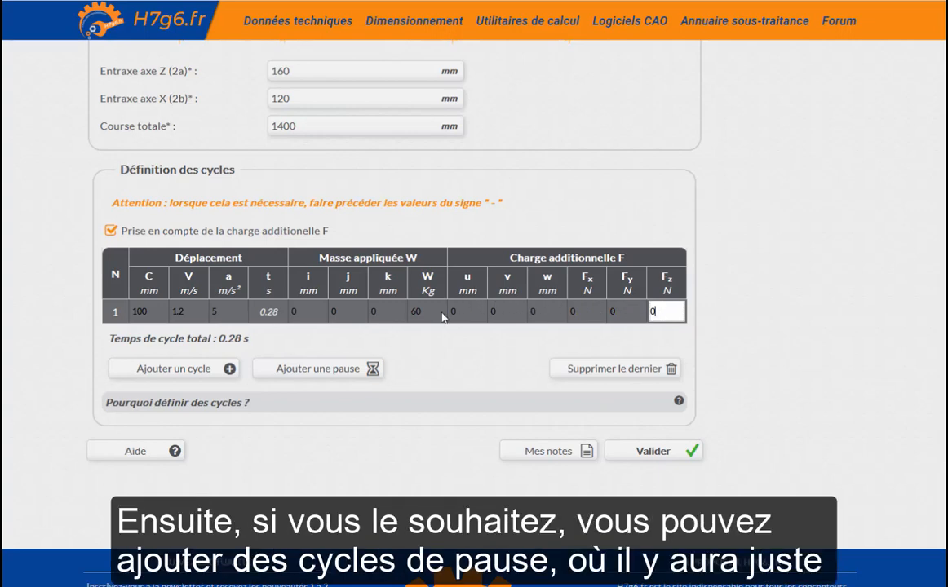
{"action": "left_click", "coordinate": [322, 375]}
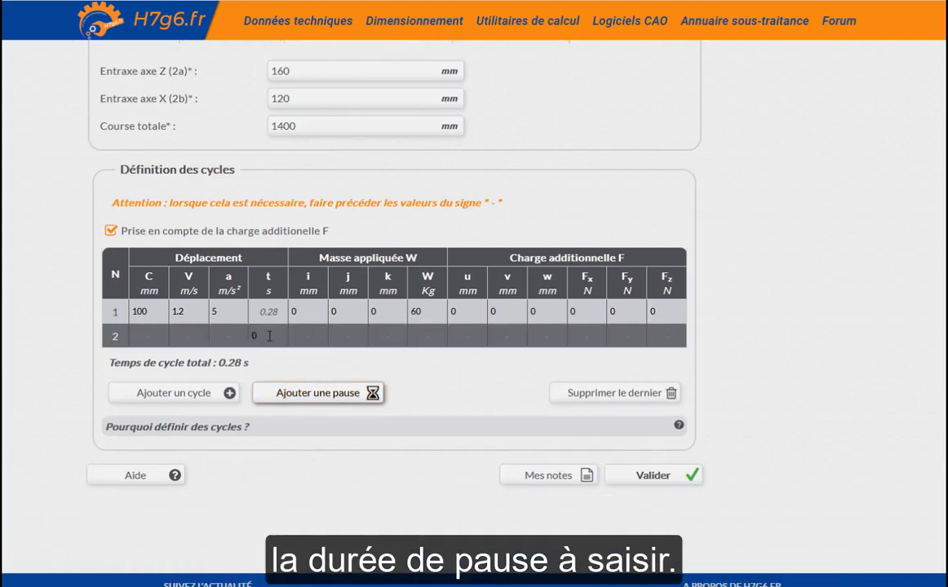
{"action": "left_click", "coordinate": [267, 335]}
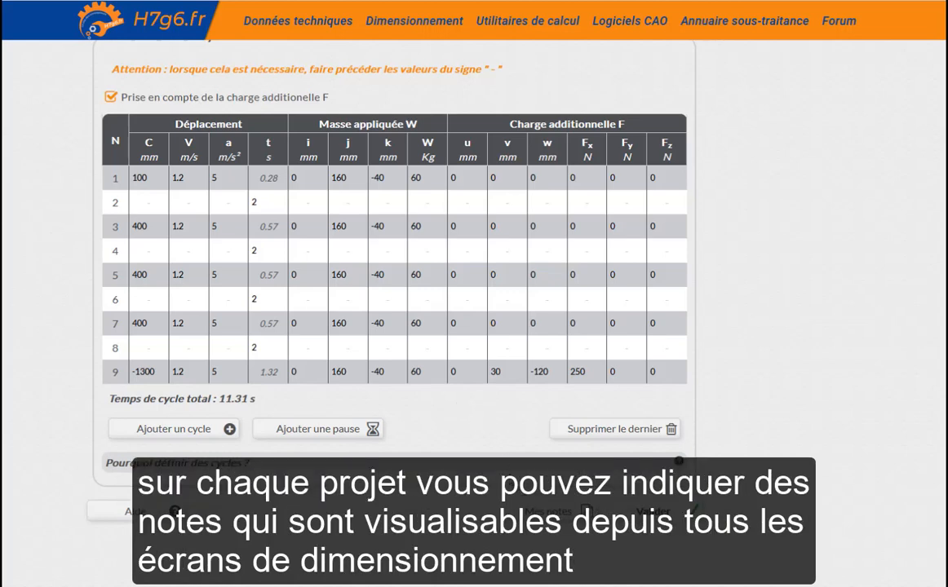
- Consult the project notes for the filling control system's stroke, speed, acceleration and weight, and validate the geometry and loads page
{"action": "scroll", "coordinate": [464, 416], "scroll_direction": "down", "scroll_amount": 2}
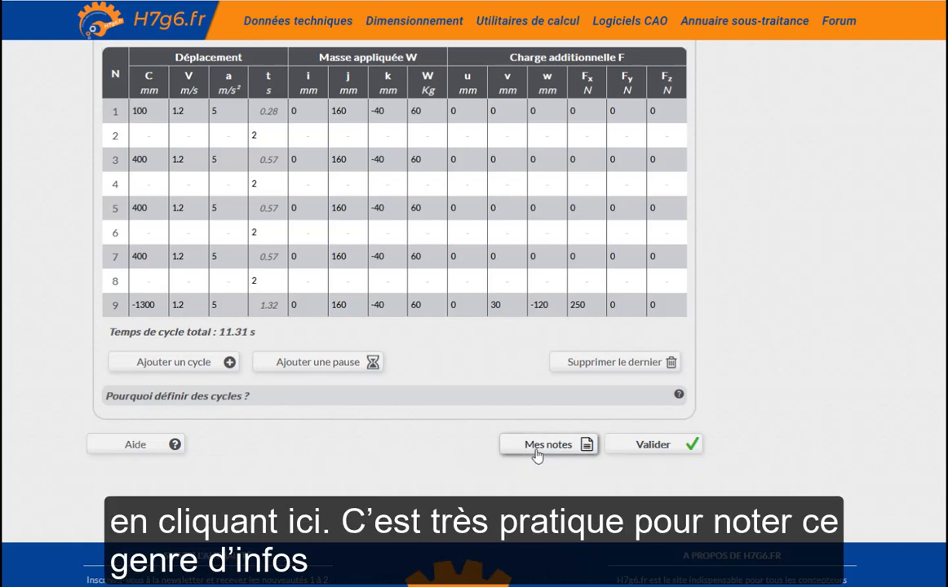
{"action": "left_click", "coordinate": [535, 448]}
{"action": "scroll", "coordinate": [342, 420], "scroll_direction": "down", "scroll_amount": 2}
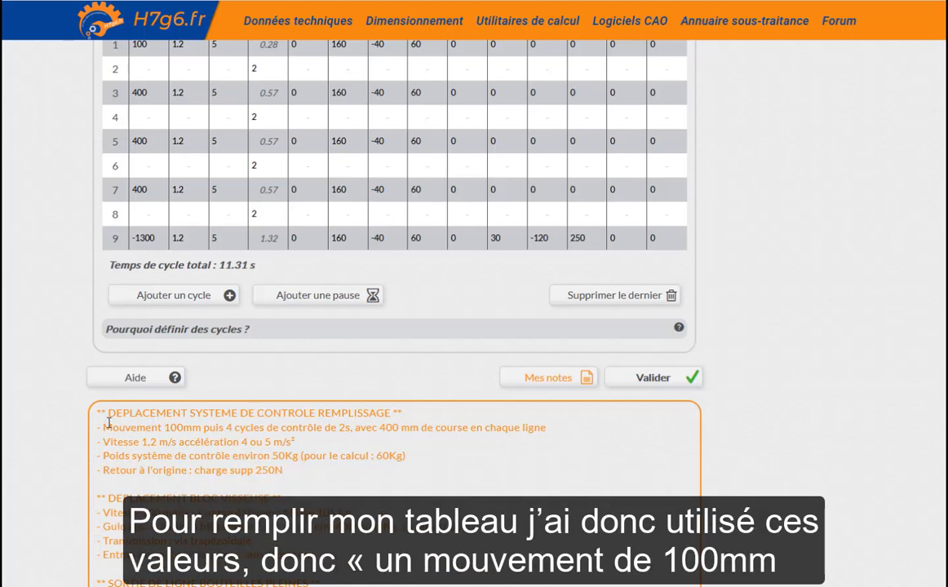
{"action": "left_click_drag", "start_coordinate": [137, 429], "coordinate": [548, 428]}
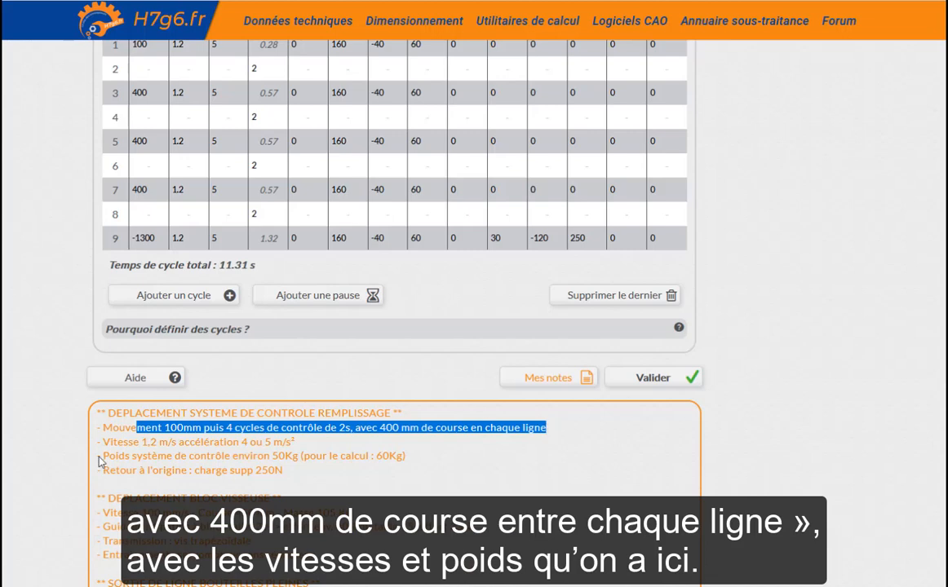
{"action": "left_click_drag", "start_coordinate": [134, 443], "coordinate": [295, 443]}
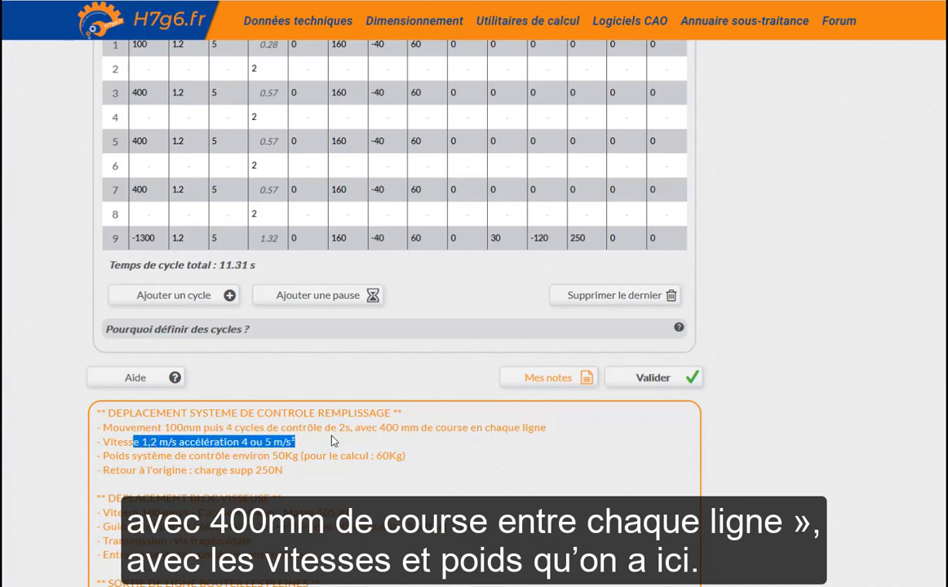
{"action": "left_click", "coordinate": [402, 450]}
{"action": "left_click", "coordinate": [632, 377]}
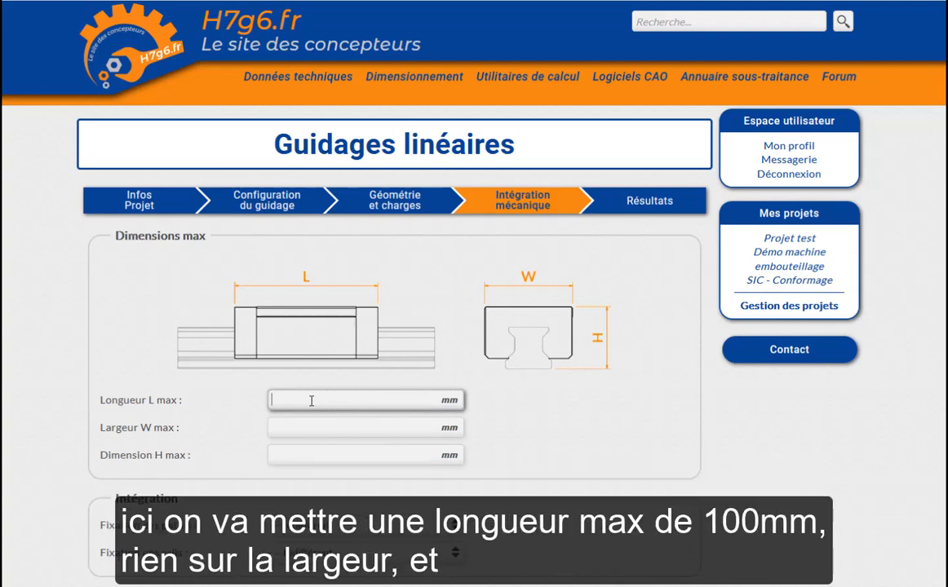
- Limit the carriage to a maximum length L of 100 mm and a maximum height H of 50 mm, leaving the width W empty
{"action": "type", "text": "100"}
{"action": "key", "text": "Tab"}
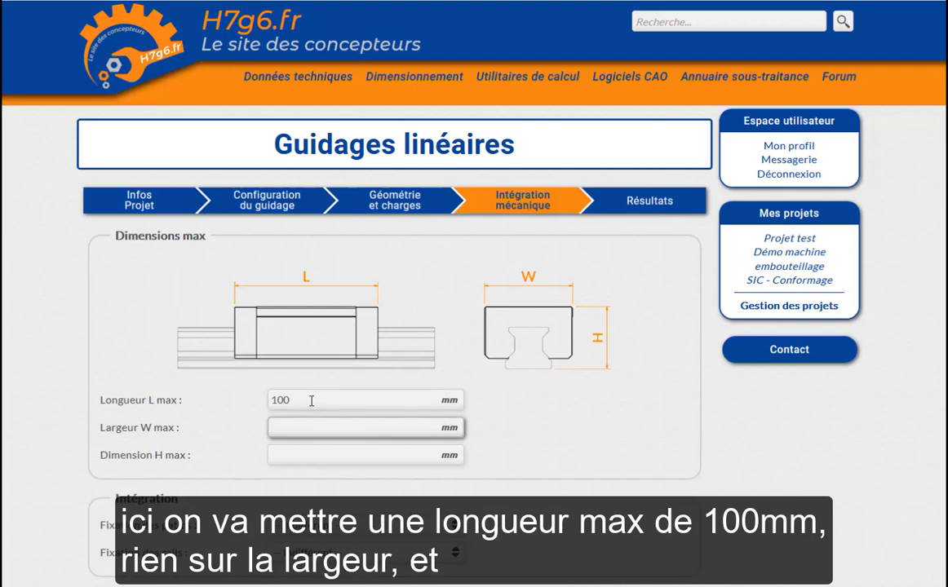
{"action": "key", "text": "Tab"}
{"action": "type", "text": "50"}
{"action": "key", "text": "Tab"}
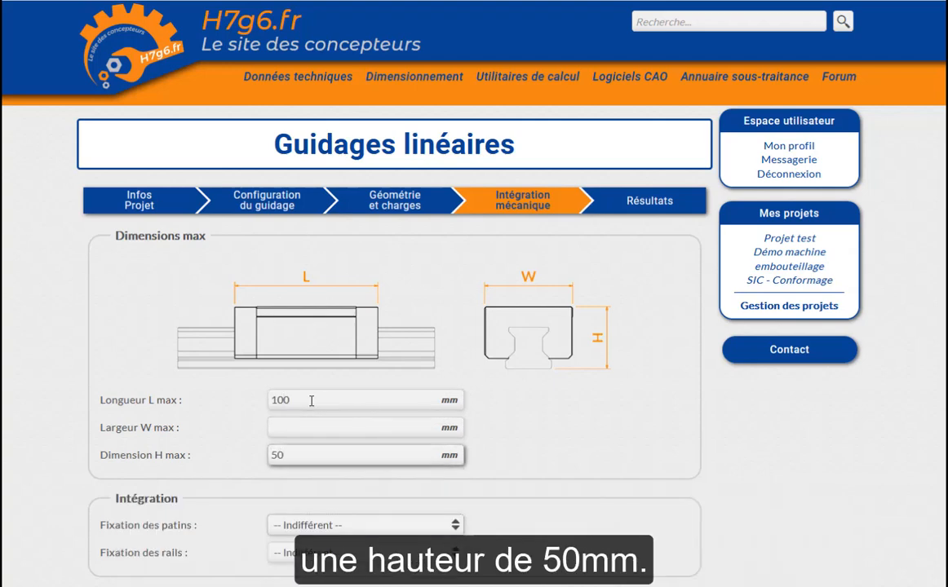
- Set the mounting of both the carriages and the rails to "Fixation par le dessus"
{"action": "scroll", "coordinate": [278, 450], "scroll_direction": "down", "scroll_amount": 1}
{"action": "scroll", "coordinate": [278, 457], "scroll_direction": "down", "scroll_amount": 2}
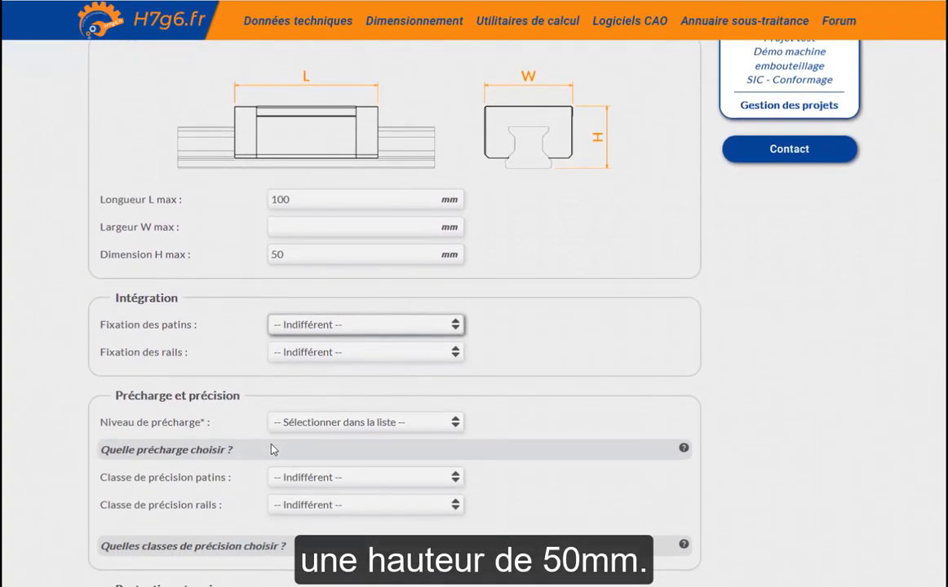
{"action": "left_click", "coordinate": [328, 326]}
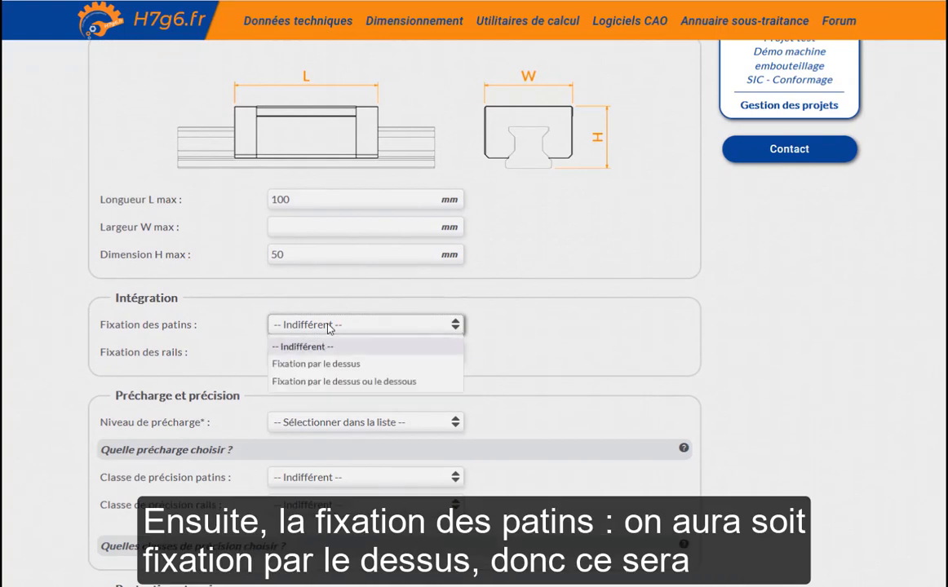
{"action": "left_click", "coordinate": [370, 368]}
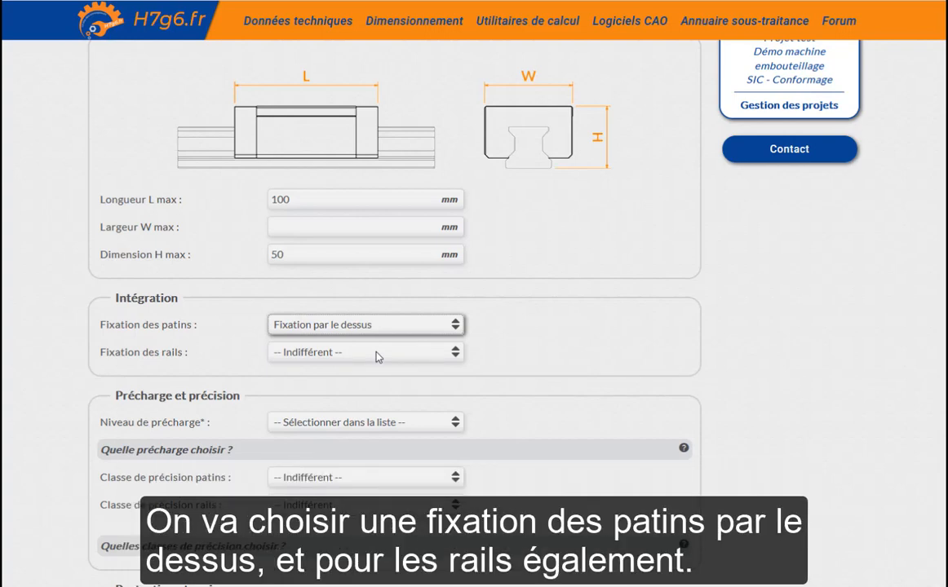
{"action": "left_click", "coordinate": [378, 354]}
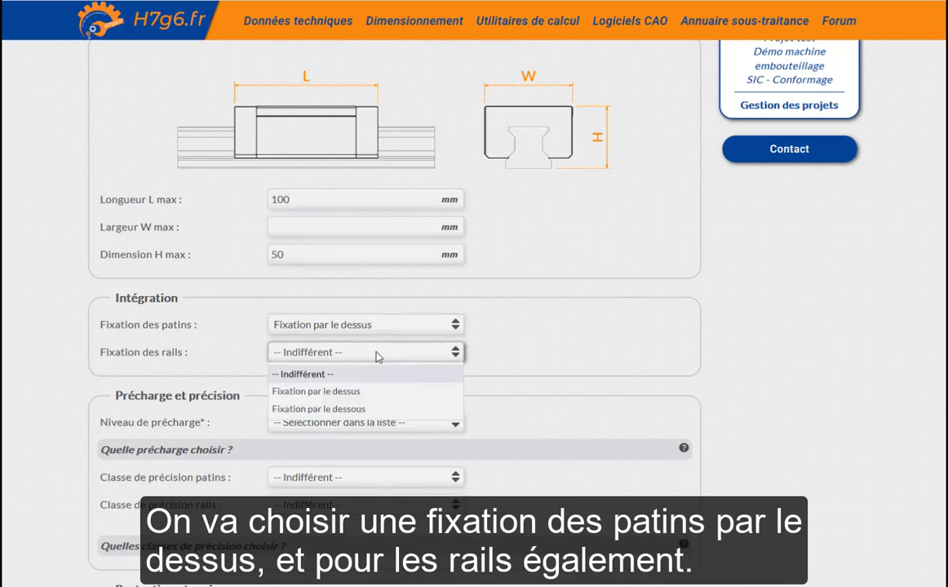
{"action": "left_click", "coordinate": [366, 394]}
- Choose "Précharge moyenne" as the preload level, with precision class "Normale" for the carriages and "Haute" for the rails
{"action": "scroll", "coordinate": [341, 324], "scroll_direction": "down", "scroll_amount": 3}
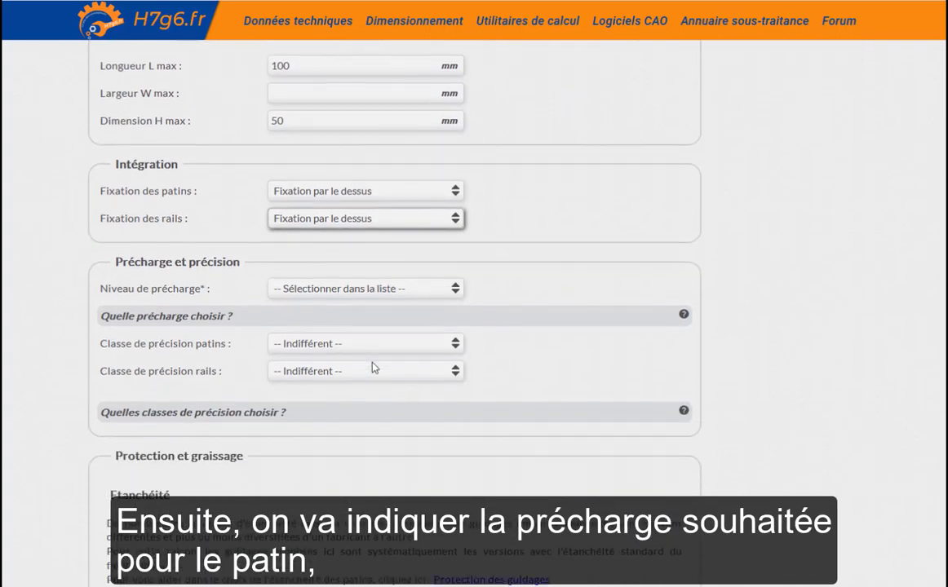
{"action": "left_click", "coordinate": [313, 288]}
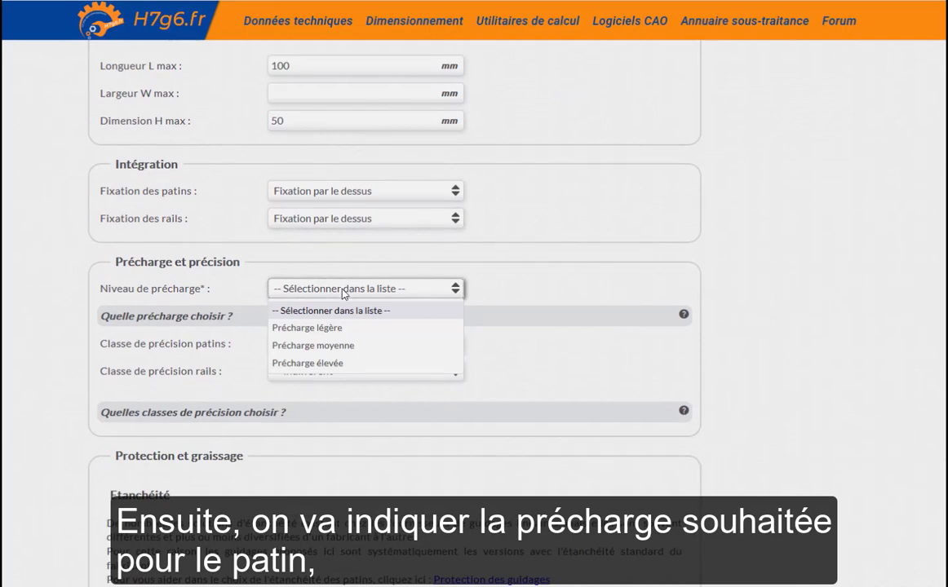
{"action": "left_click", "coordinate": [339, 346]}
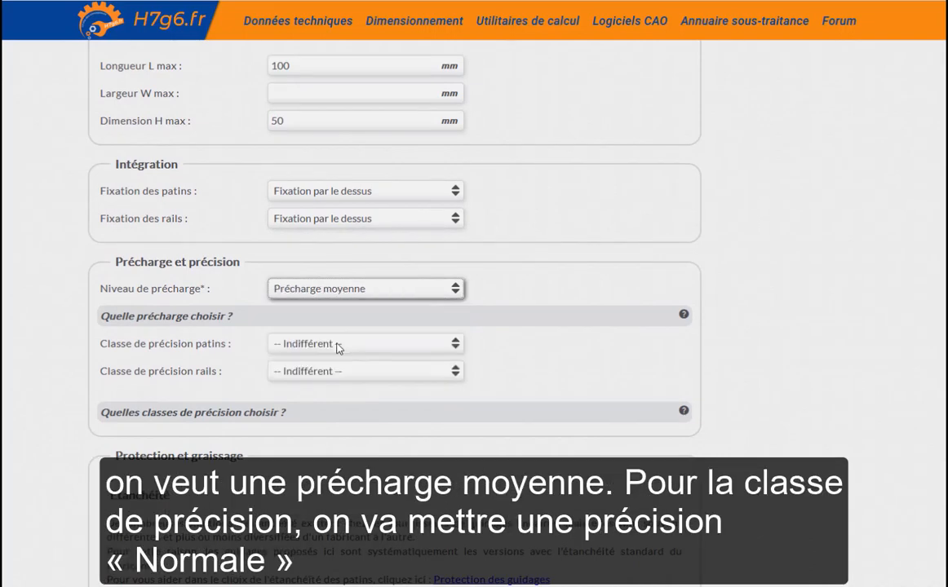
{"action": "left_click", "coordinate": [324, 349]}
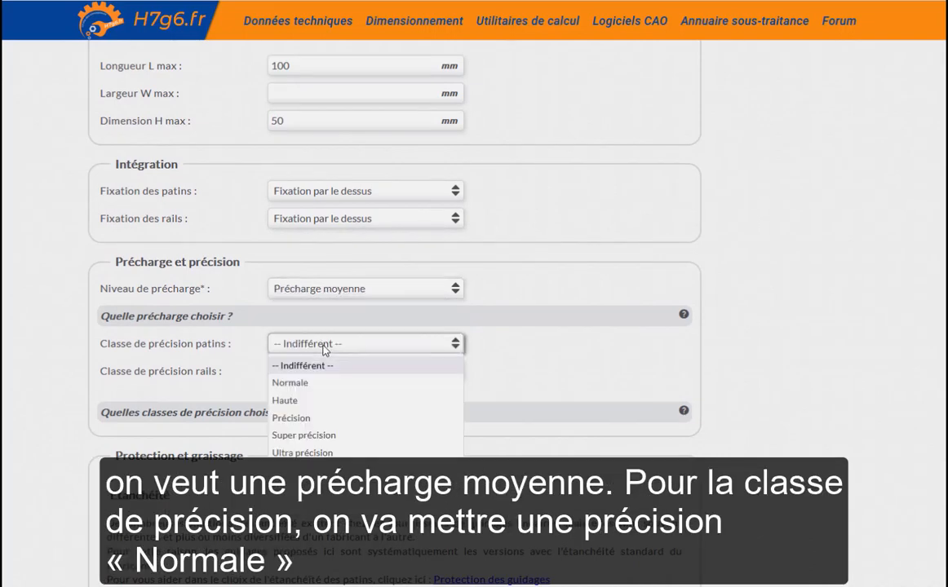
{"action": "left_click", "coordinate": [322, 384]}
{"action": "left_click", "coordinate": [327, 368]}
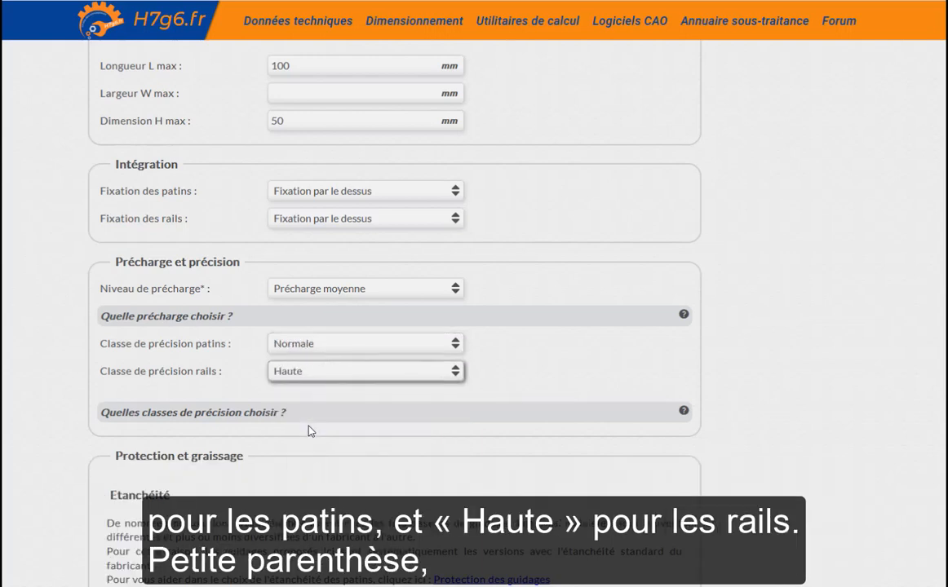
- Consult the built-in guidance on choosing precision classes and preload, and collapse both explanations
{"action": "left_click", "coordinate": [326, 416]}
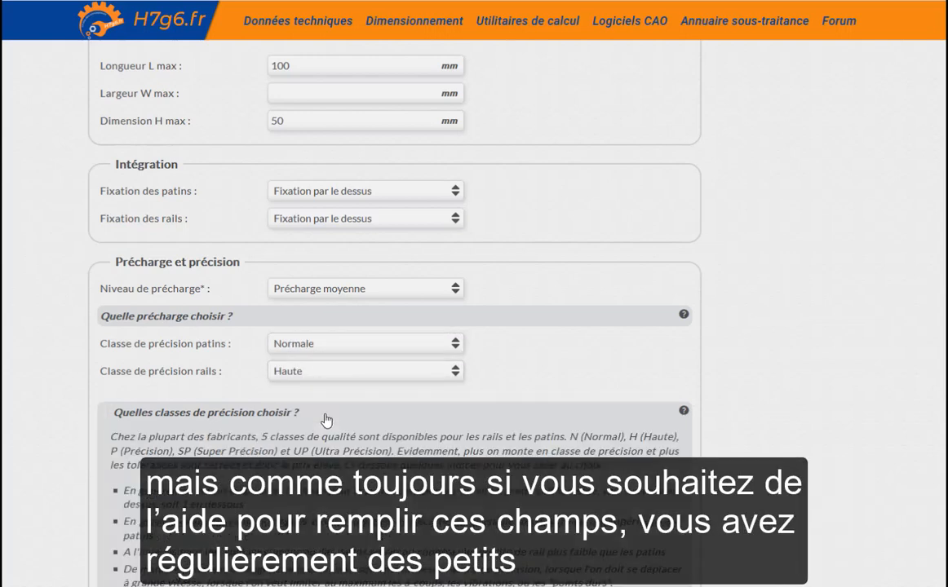
{"action": "scroll", "coordinate": [326, 420], "scroll_direction": "down", "scroll_amount": 1}
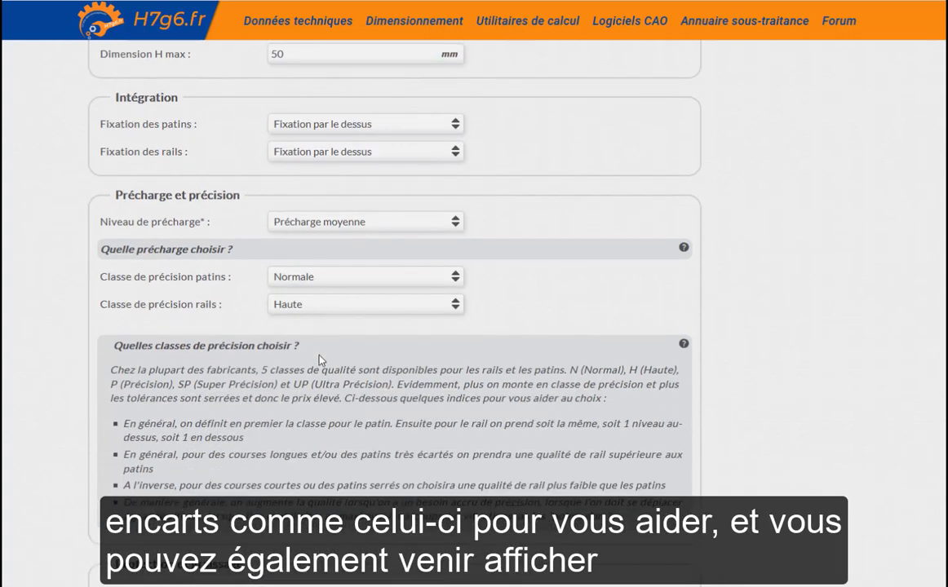
{"action": "left_click", "coordinate": [318, 347]}
{"action": "left_click", "coordinate": [309, 253]}
{"action": "scroll", "coordinate": [324, 309], "scroll_direction": "down", "scroll_amount": 1}
{"action": "scroll", "coordinate": [324, 309], "scroll_direction": "down", "scroll_amount": 1}
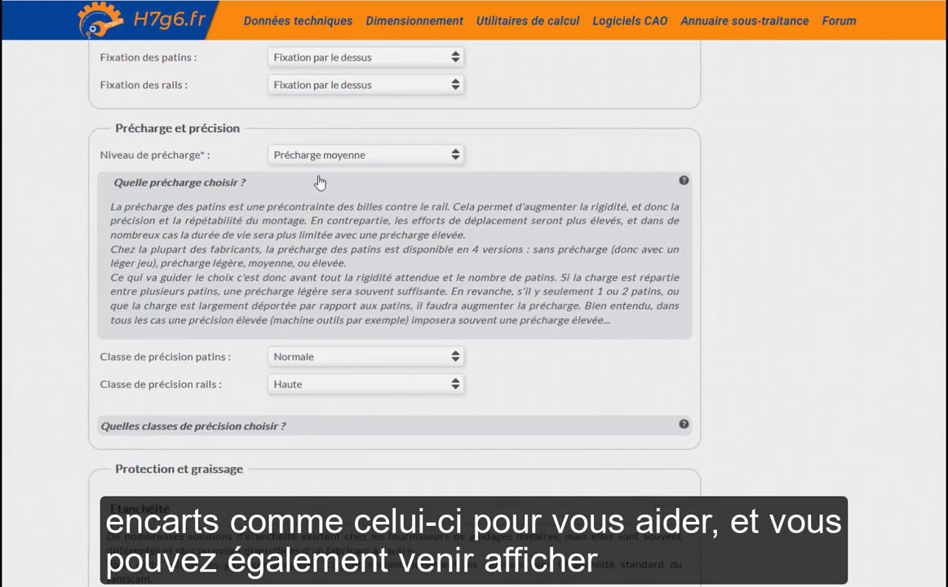
{"action": "left_click", "coordinate": [317, 182]}
- Open the linear guide help page, consult its "Géométrie et charges" section and return to the sizing form
{"action": "scroll", "coordinate": [282, 321], "scroll_direction": "down", "scroll_amount": 4}
{"action": "left_click", "coordinate": [149, 297]}
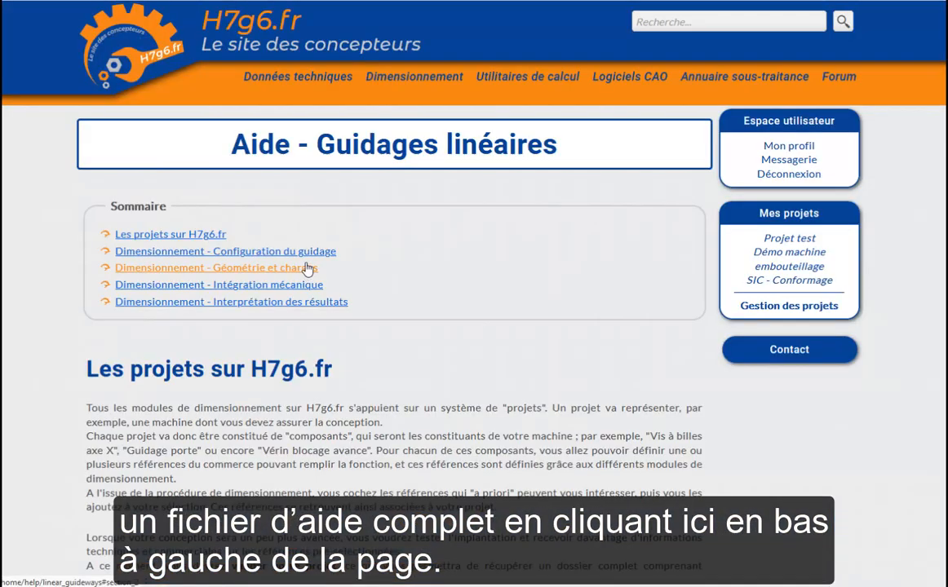
{"action": "left_click", "coordinate": [307, 267]}
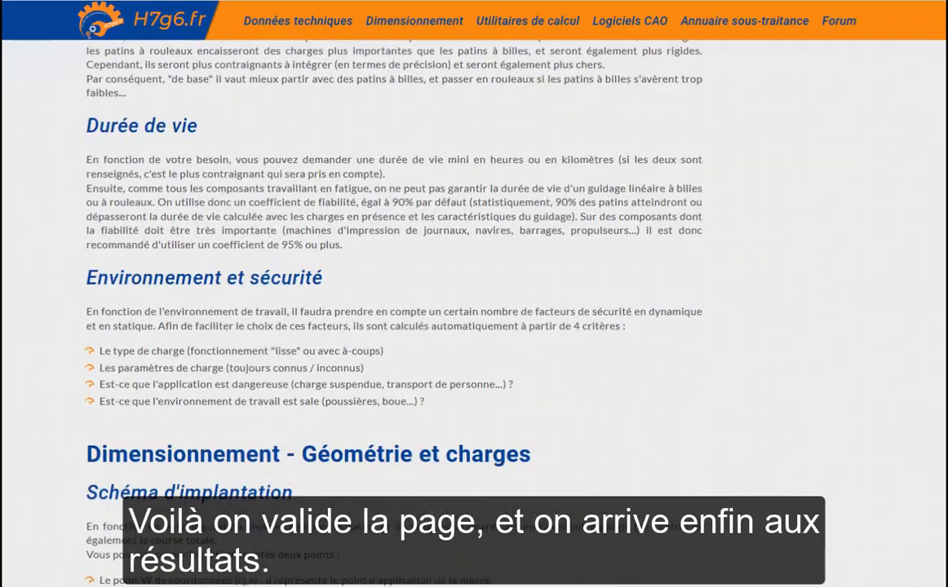
{"action": "left_click", "coordinate": [143, 0]}
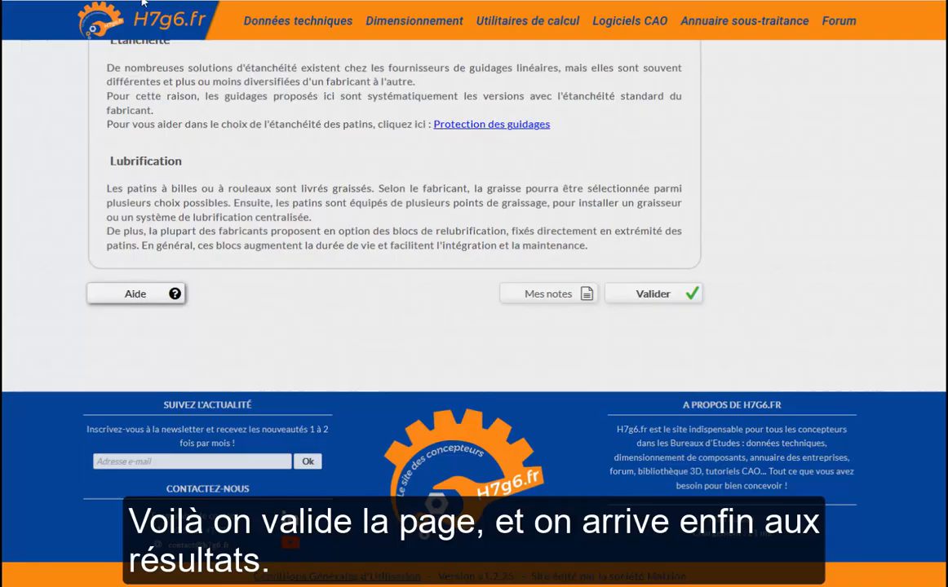
- Validate the mechanical integration page and examine the details and L5h service life of the proposed guide references
{"action": "left_click", "coordinate": [668, 295]}
{"action": "scroll", "coordinate": [367, 309], "scroll_direction": "down", "scroll_amount": 1}
{"action": "scroll", "coordinate": [366, 309], "scroll_direction": "down", "scroll_amount": 3}
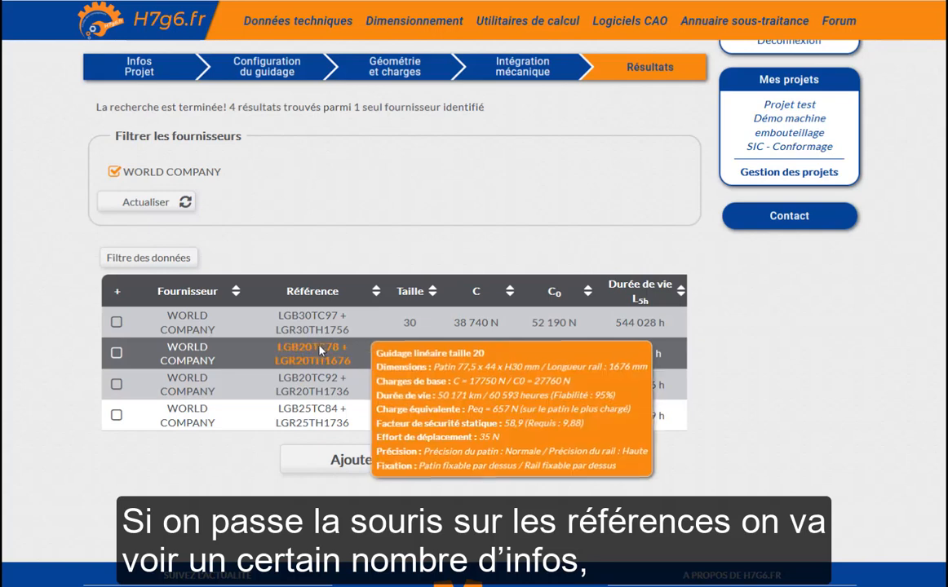
{"action": "mouse_move", "coordinate": [316, 379]}
{"action": "mouse_move", "coordinate": [316, 422]}
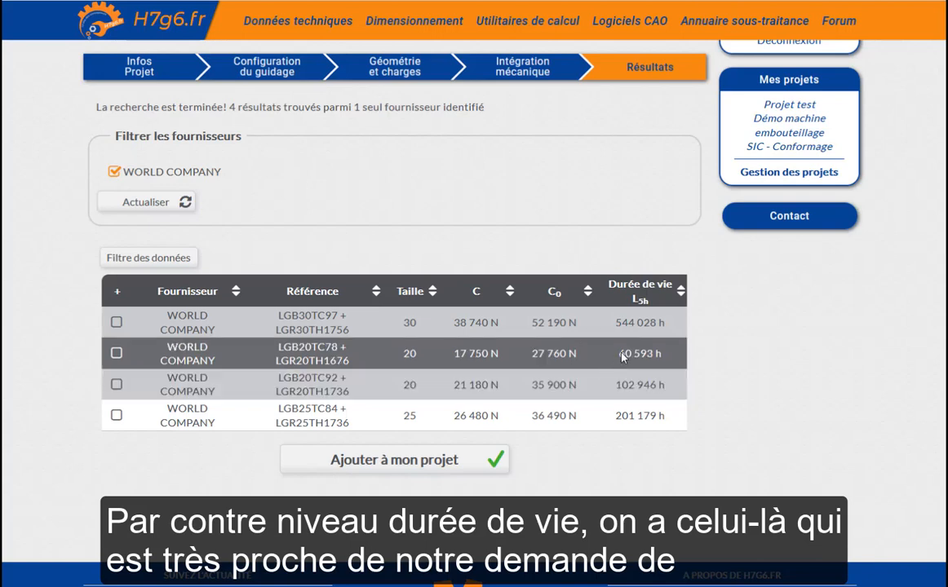
{"action": "left_click_drag", "start_coordinate": [618, 356], "coordinate": [666, 355]}
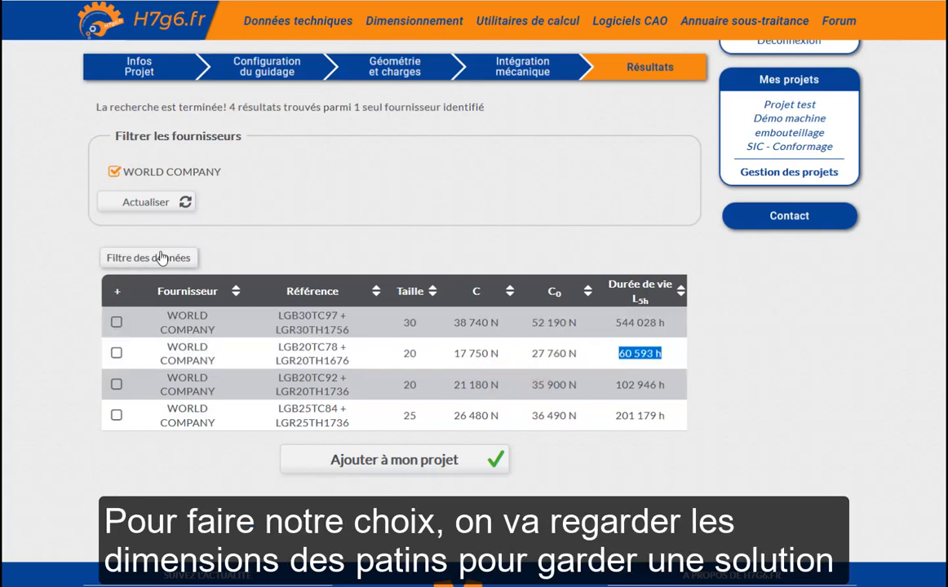
- Add the "Dimensions patin" and "Effort de déplacement" columns to the results table and look through them
{"action": "left_click", "coordinate": [161, 257]}
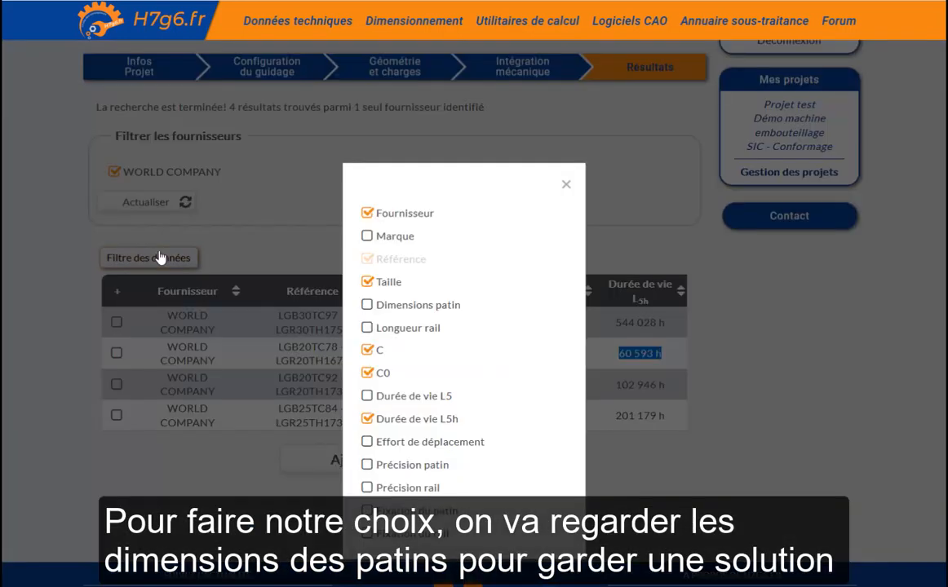
{"action": "left_click", "coordinate": [412, 307]}
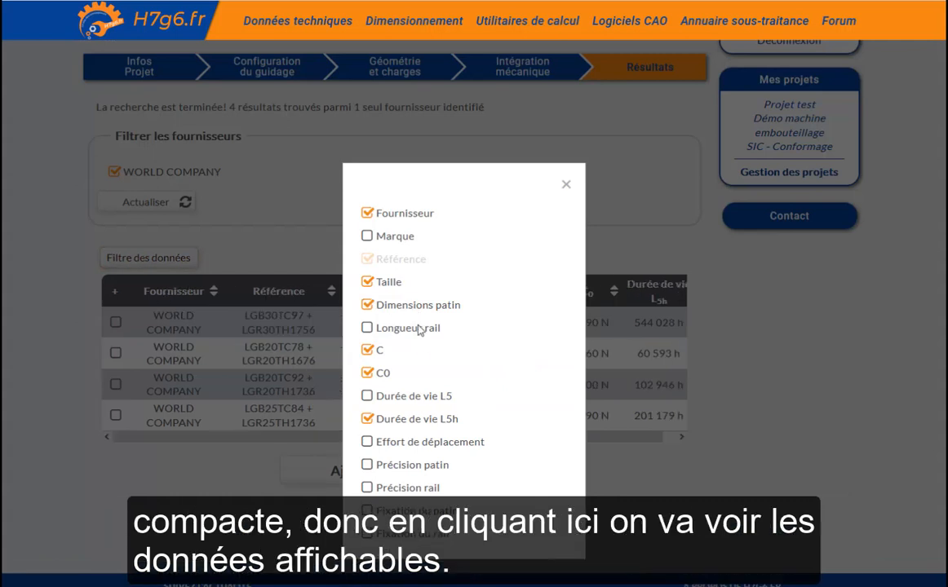
{"action": "scroll", "coordinate": [424, 359], "scroll_direction": "down", "scroll_amount": 1}
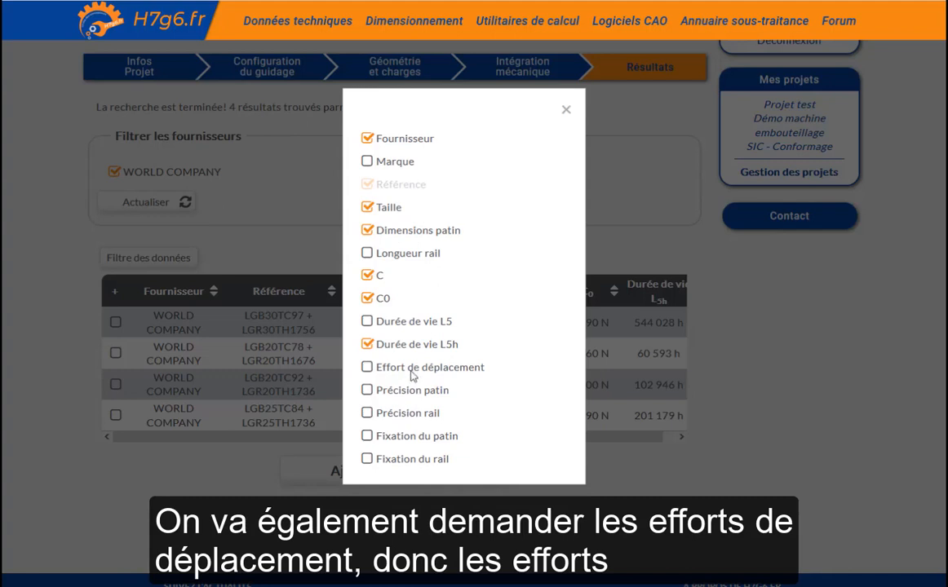
{"action": "left_click", "coordinate": [412, 372]}
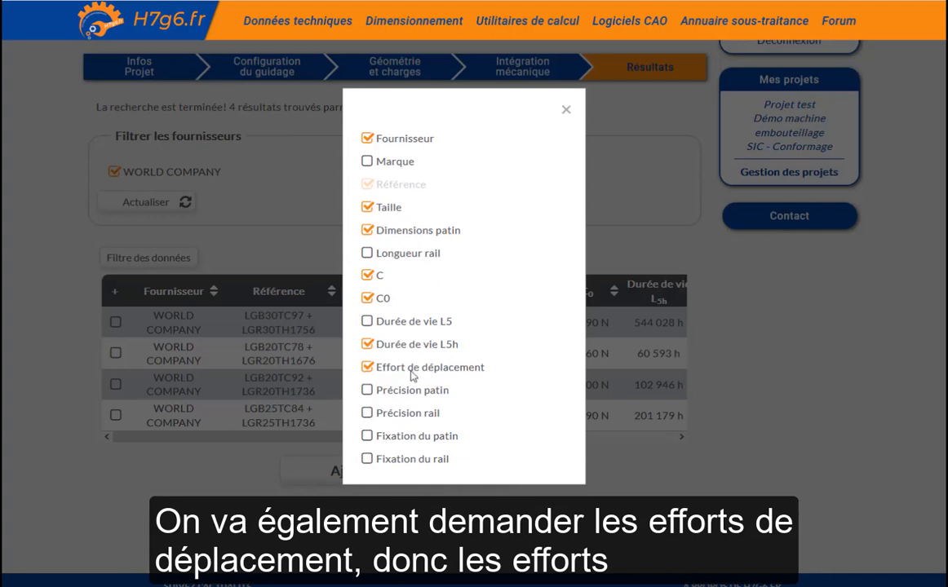
{"action": "left_click", "coordinate": [612, 243]}
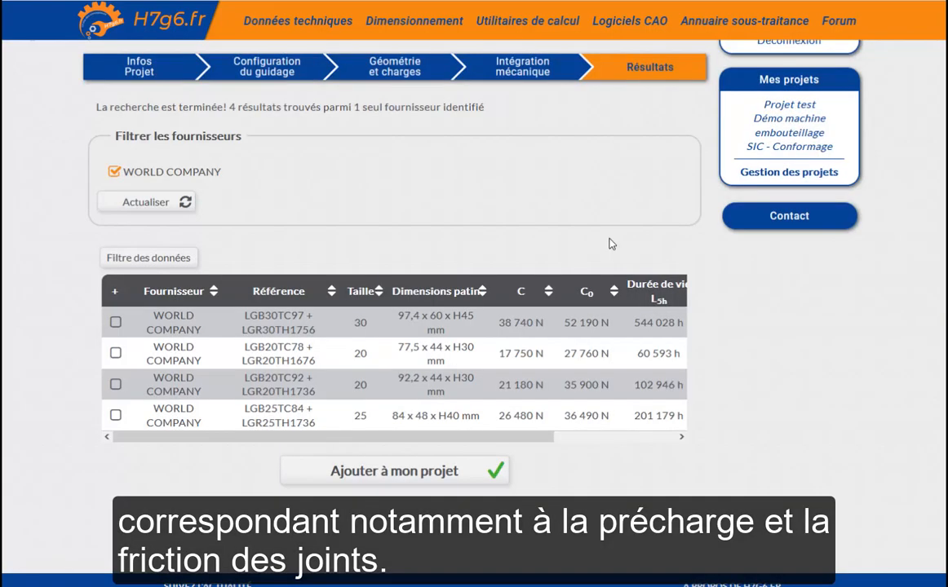
{"action": "left_click_drag", "start_coordinate": [365, 437], "coordinate": [548, 444]}
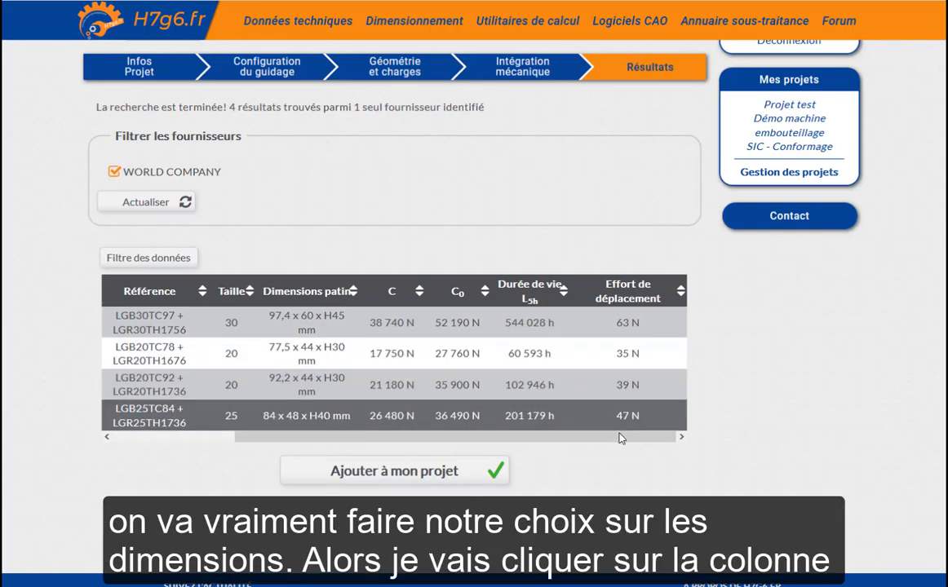
{"action": "left_click_drag", "start_coordinate": [620, 437], "coordinate": [500, 440]}
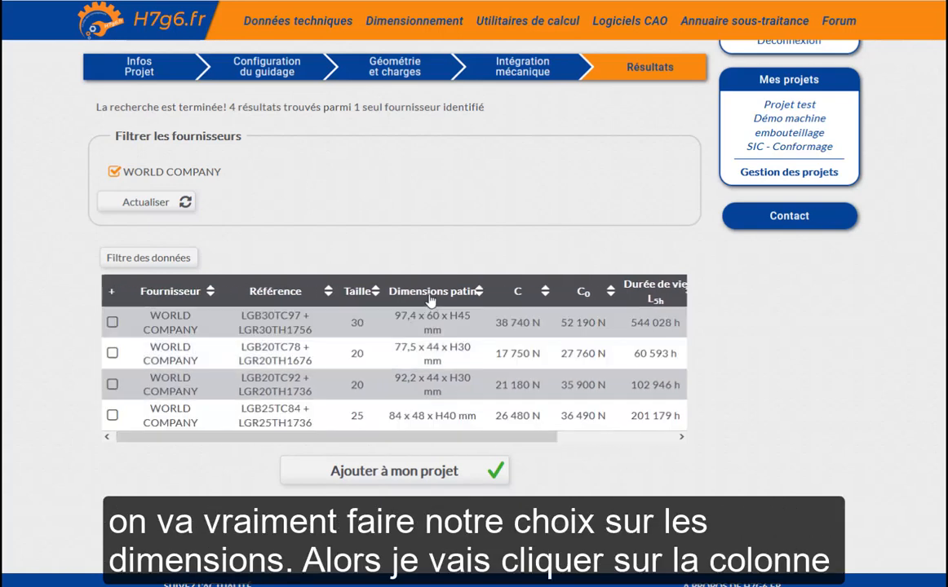
- Sort the results by slide dimensions and add the LGB25TC84 + LGR25TH1736 and LGB20TC92 + LGR20TH1736 references to the project
{"action": "left_click", "coordinate": [467, 295]}
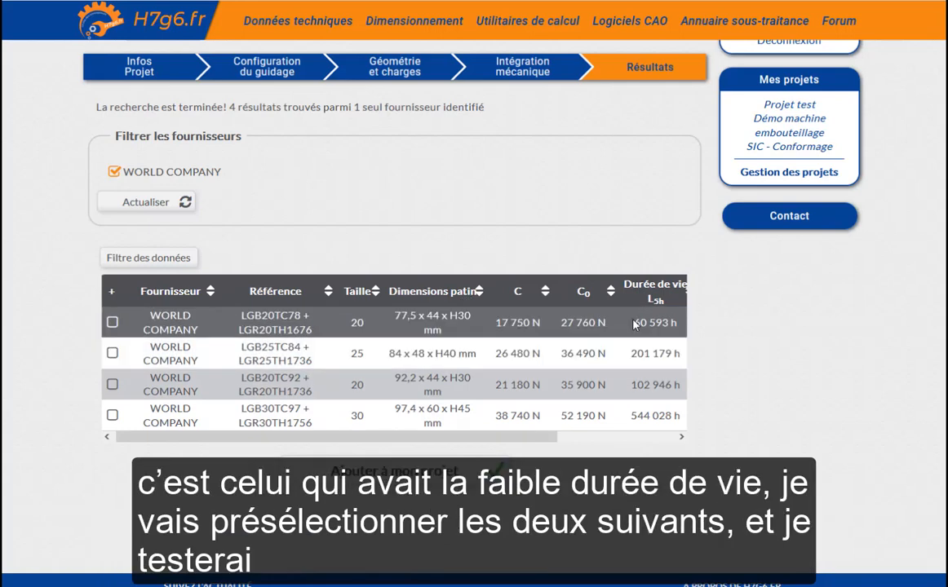
{"action": "left_click", "coordinate": [416, 356]}
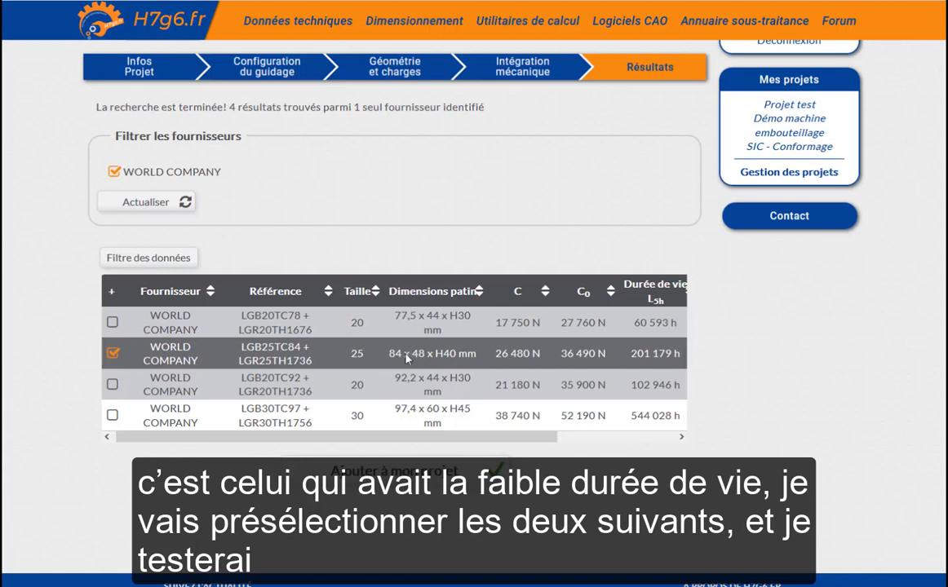
{"action": "left_click", "coordinate": [402, 382]}
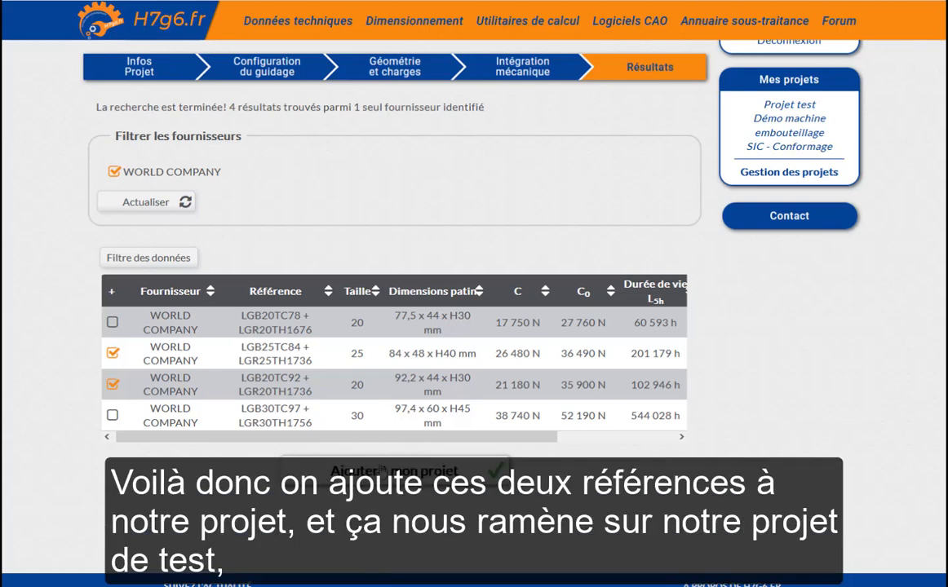
{"action": "left_click", "coordinate": [382, 470]}
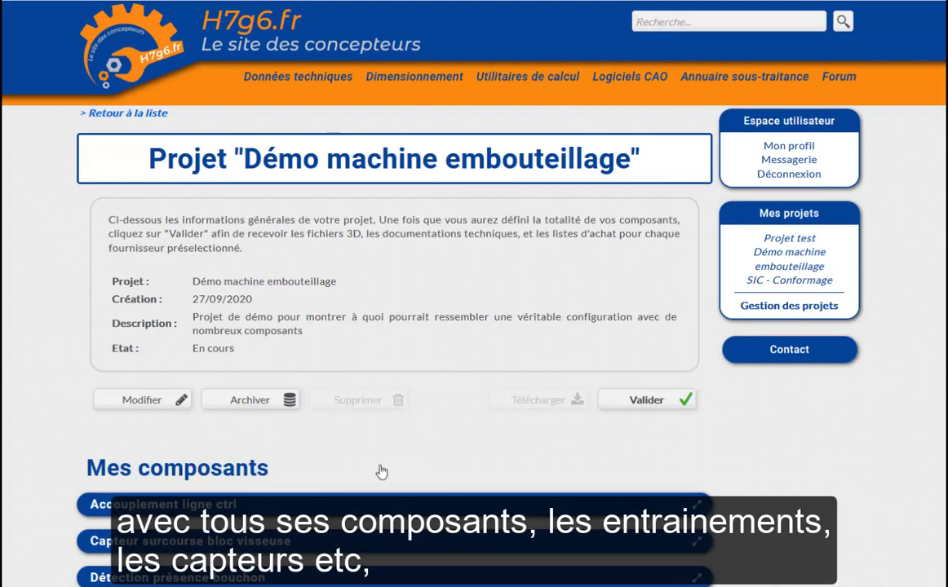
- Expand the "Guidage contrôle remplissage" component in the project and consult the technical details of its selected guide references
{"action": "scroll", "coordinate": [380, 470], "scroll_direction": "down", "scroll_amount": 4}
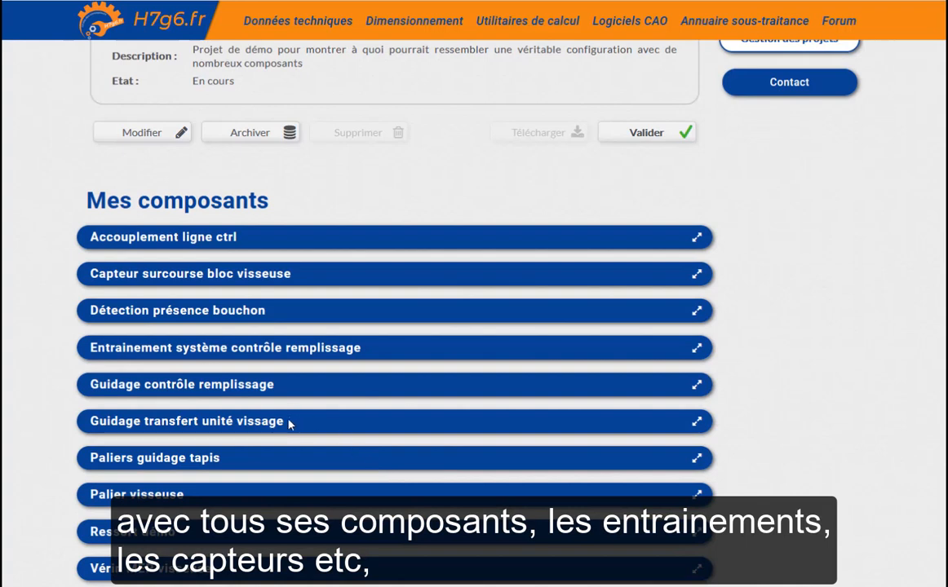
{"action": "left_click", "coordinate": [301, 388]}
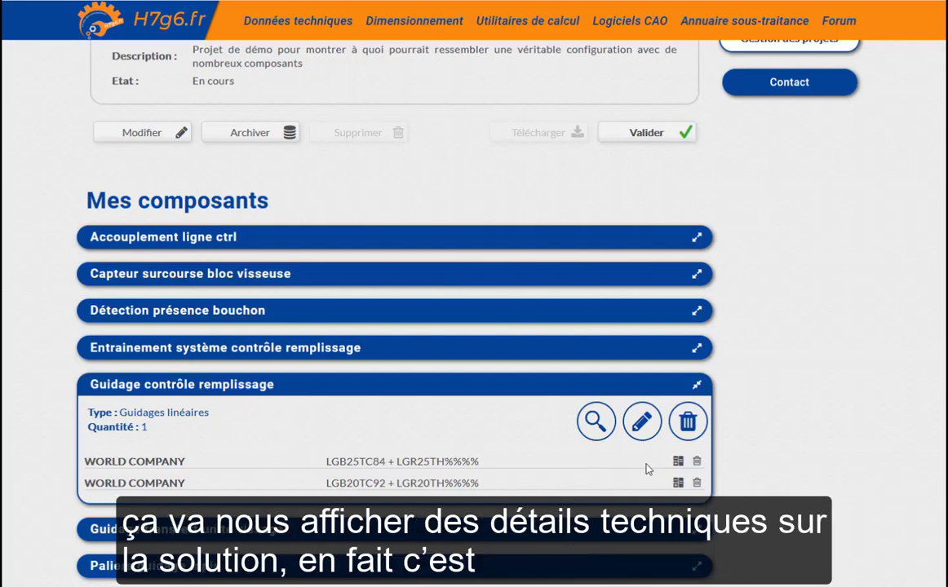
{"action": "left_click", "coordinate": [679, 462]}
{"action": "scroll", "coordinate": [657, 274], "scroll_direction": "down", "scroll_amount": 3}
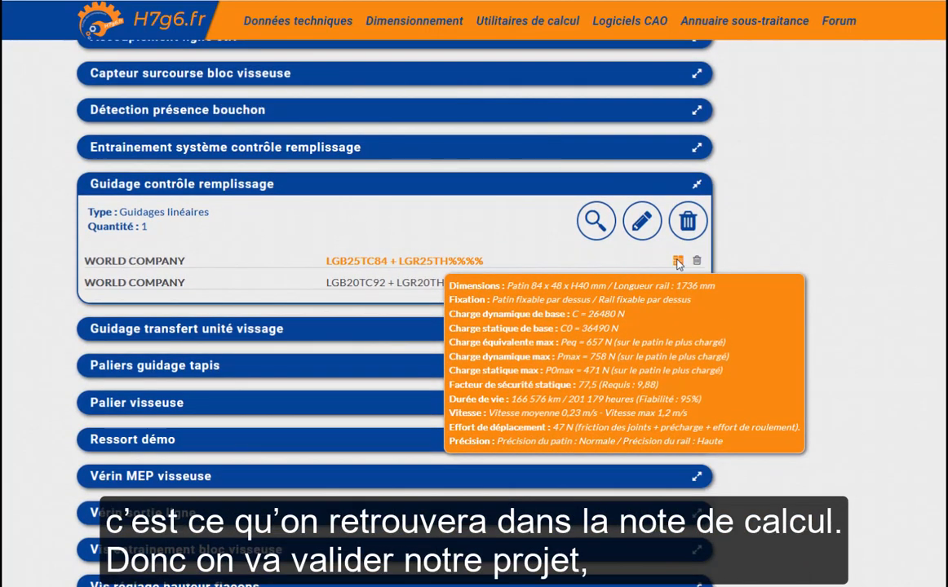
{"action": "left_click", "coordinate": [677, 282]}
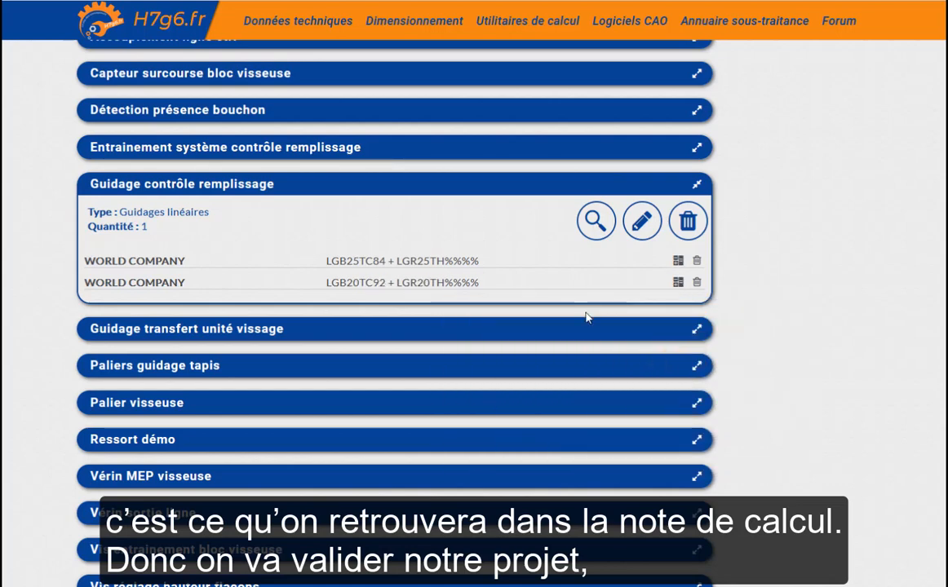
- Validate the "Démo machine embouteillage" project and save its technical package as a zip file
{"action": "scroll", "coordinate": [584, 318], "scroll_direction": "up", "scroll_amount": 5}
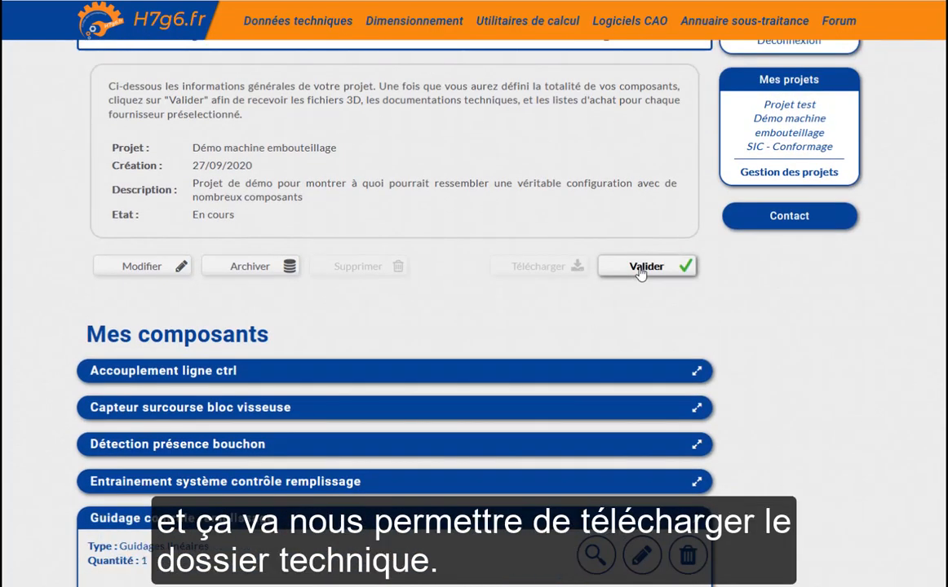
{"action": "left_click", "coordinate": [641, 274]}
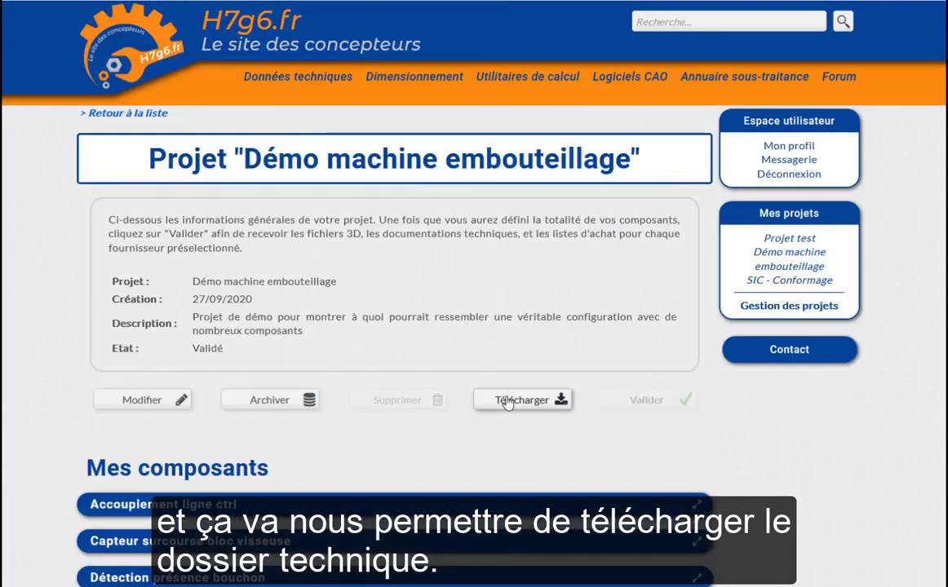
{"action": "left_click", "coordinate": [506, 400]}
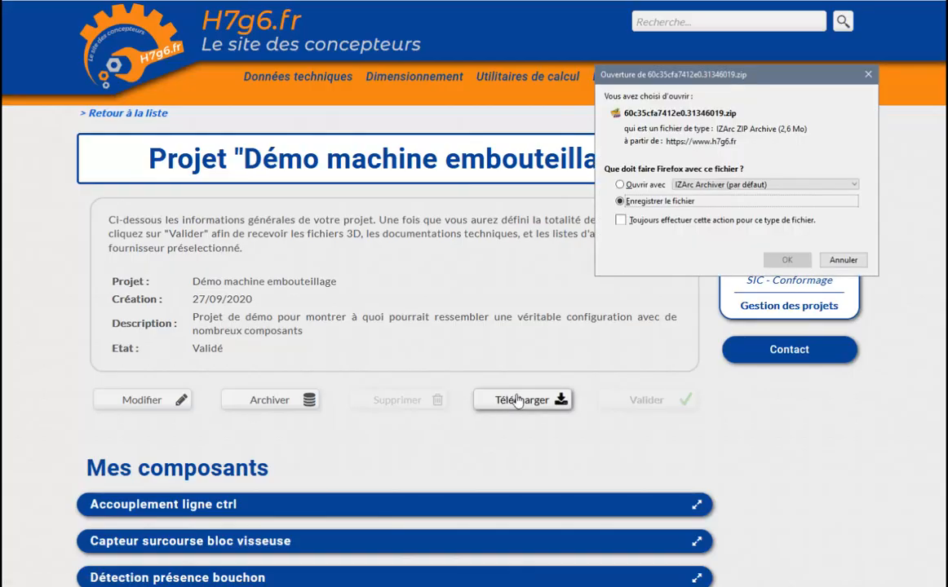
{"action": "left_click", "coordinate": [785, 260]}
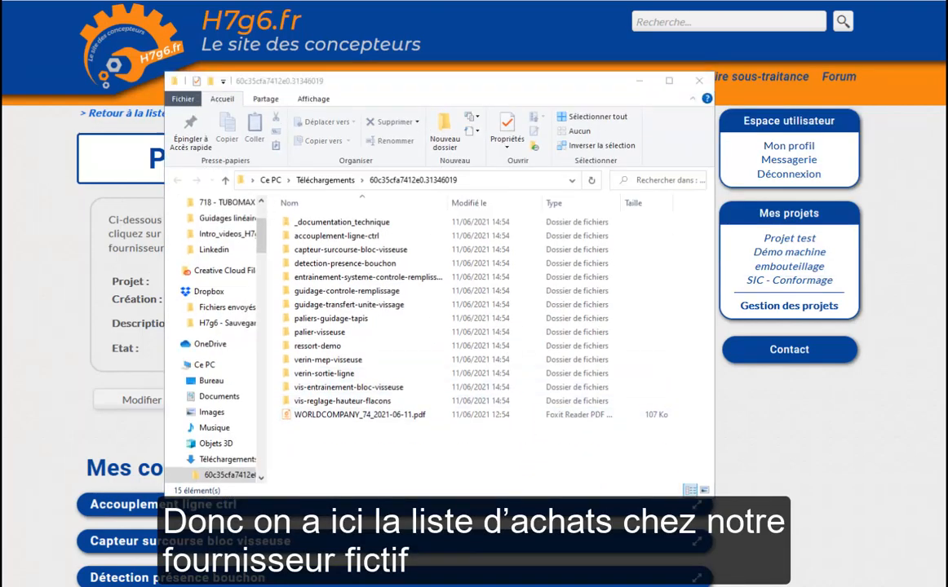
- Open the purchase list WORLDCOMPANY_74_2021-06-11.pdf from the extracted package and examine the guide references and their prices
{"action": "double_click", "coordinate": [320, 414]}
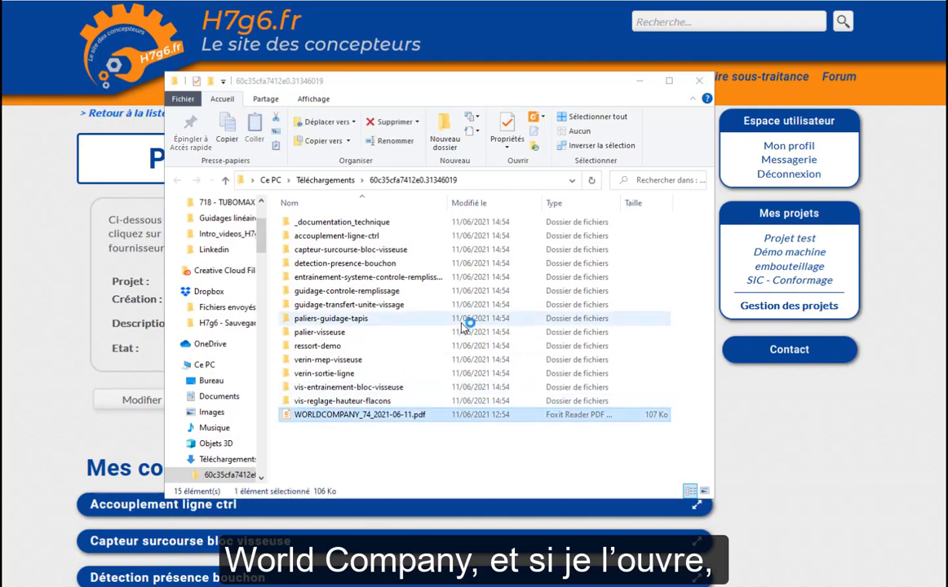
{"action": "scroll", "coordinate": [471, 265], "scroll_direction": "down", "scroll_amount": 4}
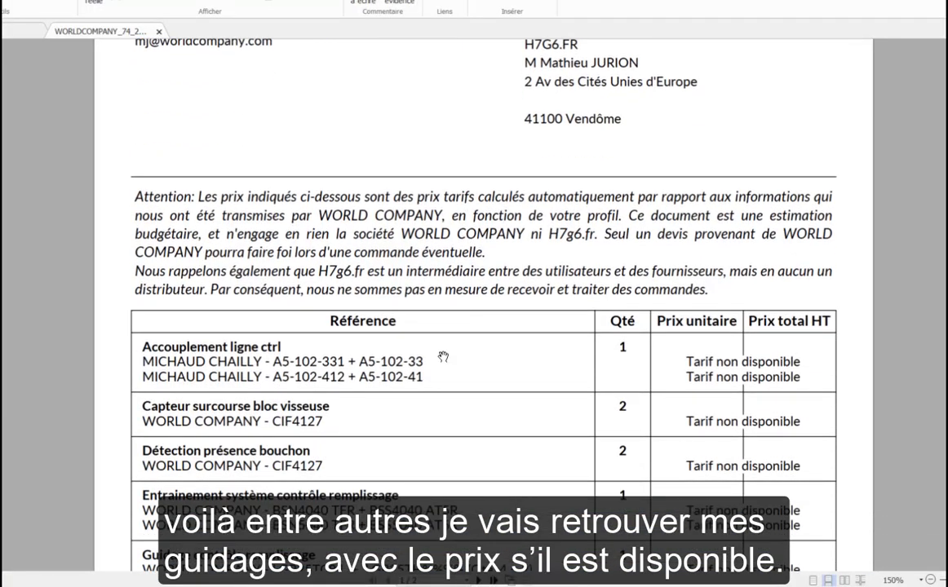
{"action": "scroll", "coordinate": [443, 357], "scroll_direction": "down", "scroll_amount": 6}
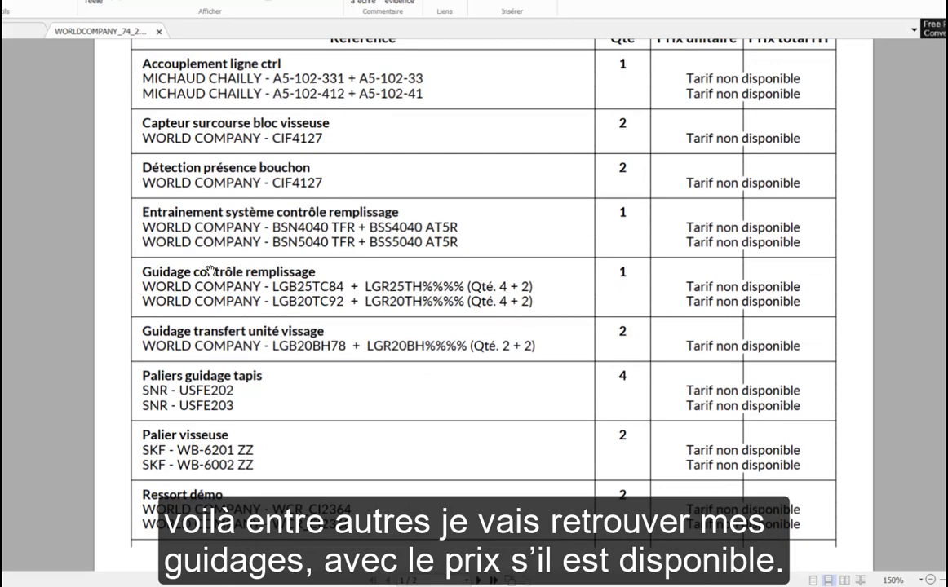
{"action": "scroll", "coordinate": [210, 272], "scroll_direction": "up", "scroll_amount": 1}
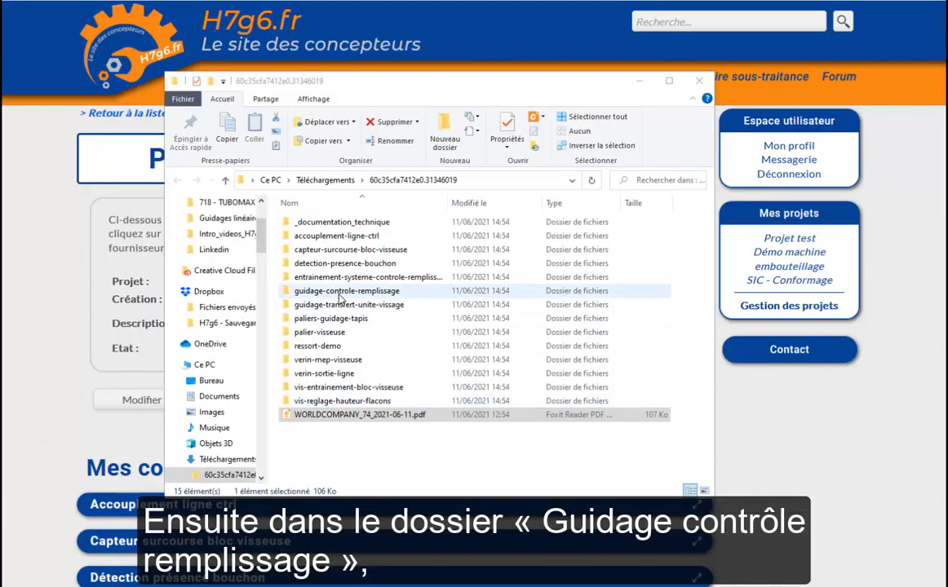
- Open the guidage-controle-remplissage folder of the package containing the guides' calculation notes
{"action": "left_click", "coordinate": [339, 295]}
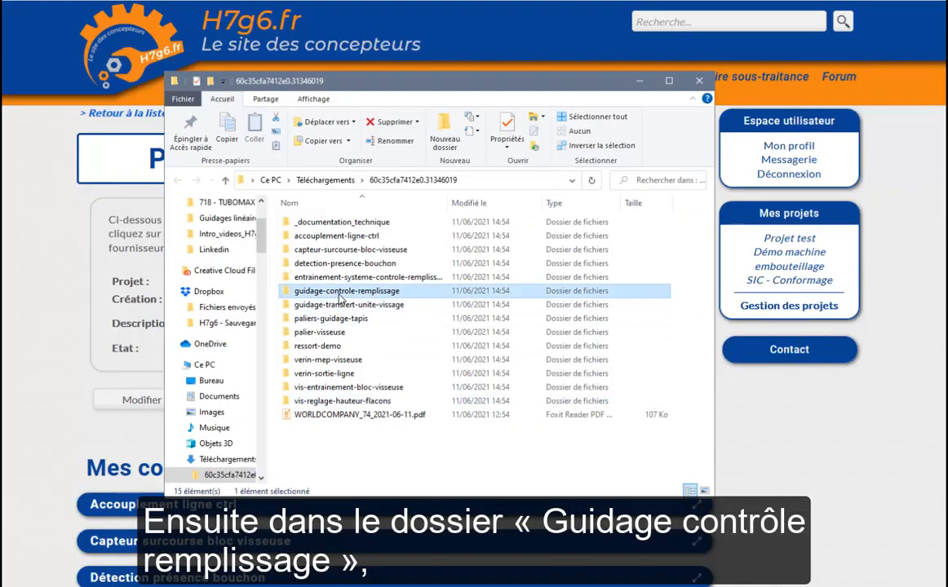
{"action": "double_click", "coordinate": [338, 295]}
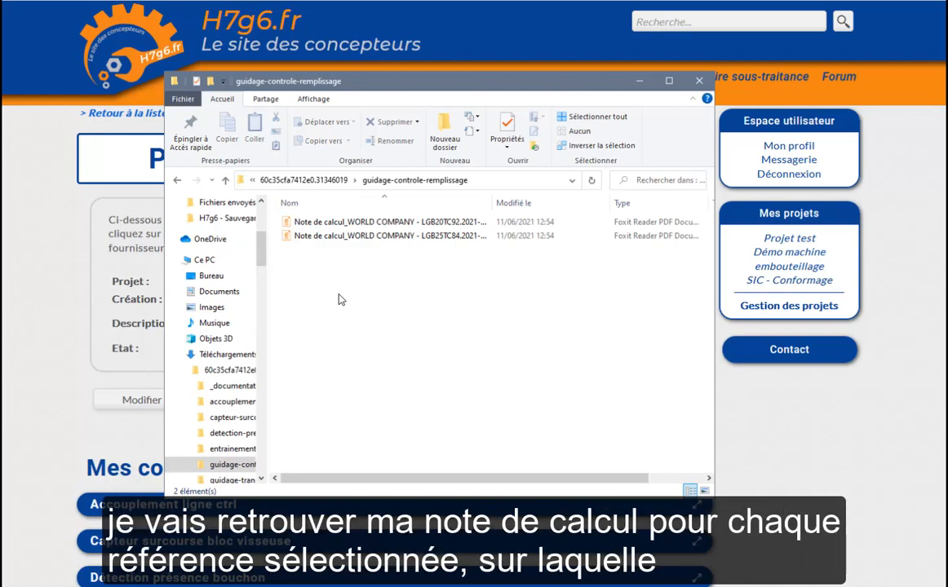